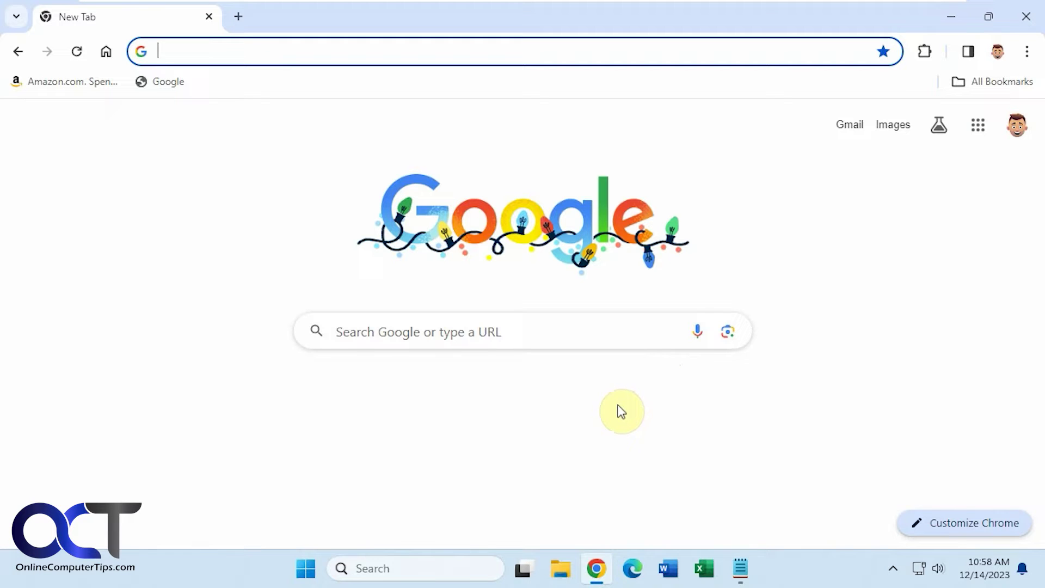
{"action": "left_click", "coordinate": [968, 52]}
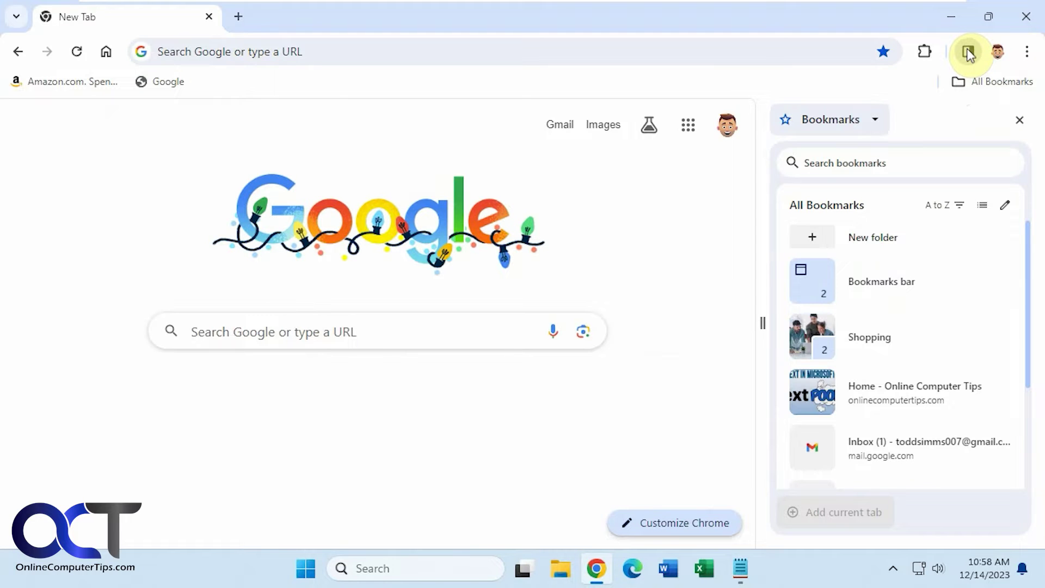
{"action": "left_click", "coordinate": [871, 120]}
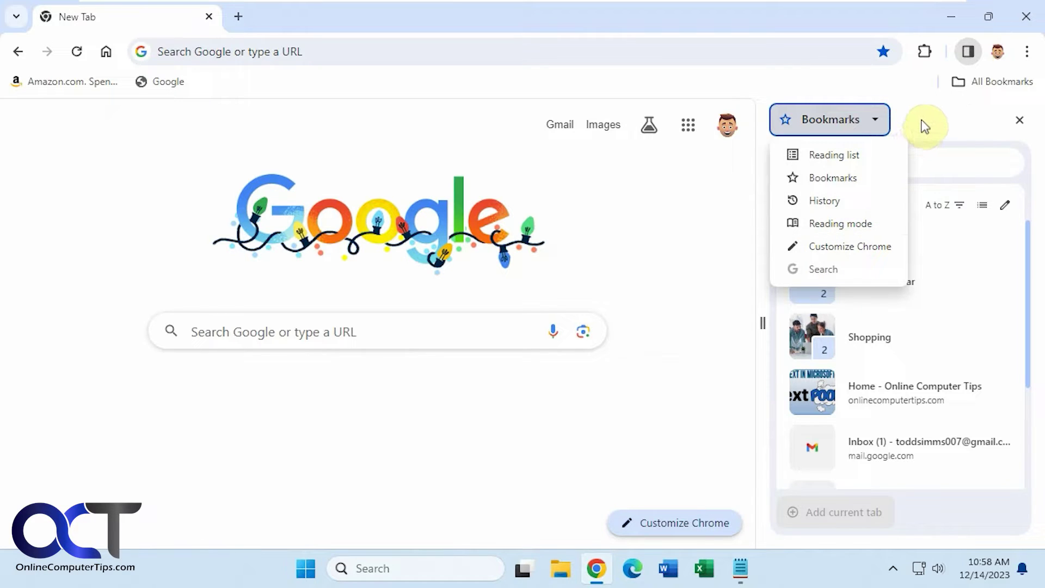
{"action": "left_click", "coordinate": [942, 125]}
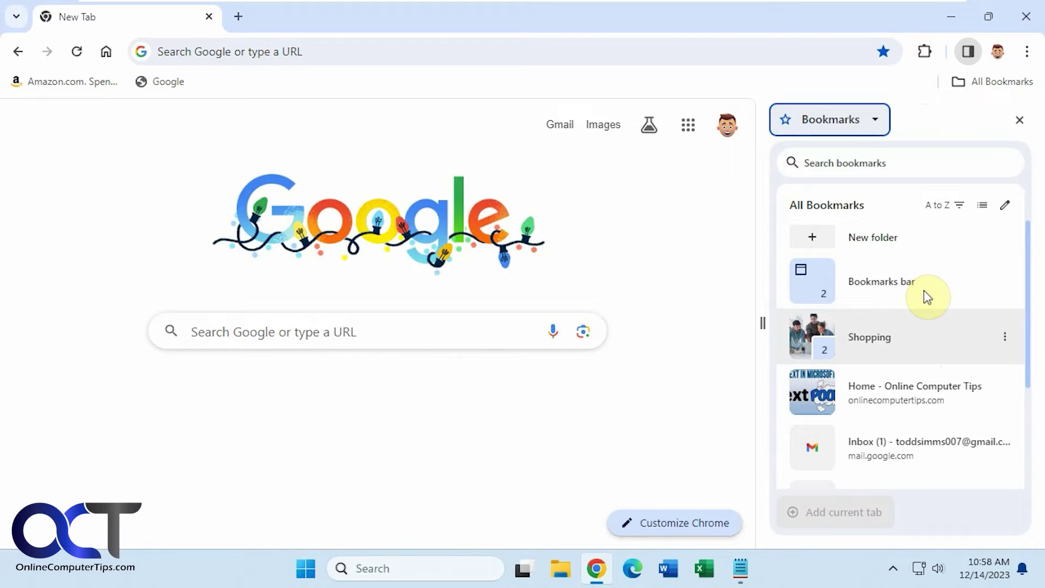
{"action": "scroll", "coordinate": [911, 334], "scroll_direction": "down", "scroll_amount": 3}
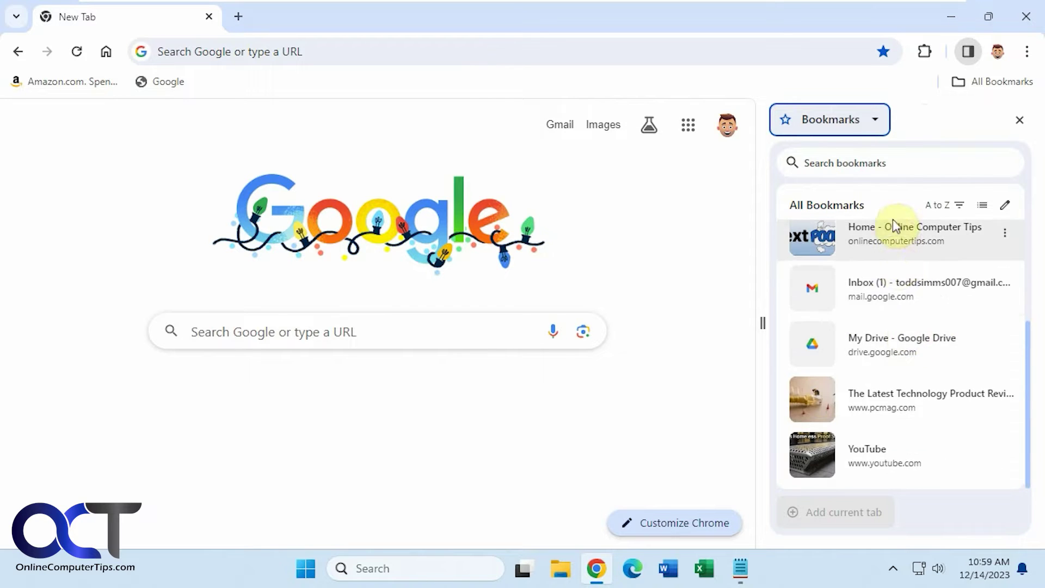
{"action": "scroll", "coordinate": [899, 441], "scroll_direction": "up", "scroll_amount": 3}
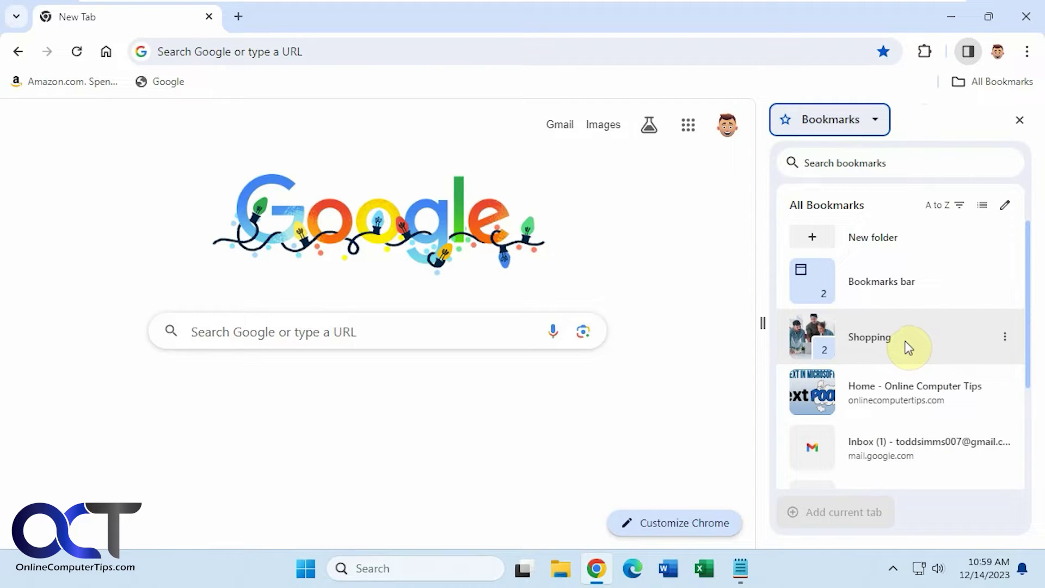
{"action": "left_click", "coordinate": [904, 341]}
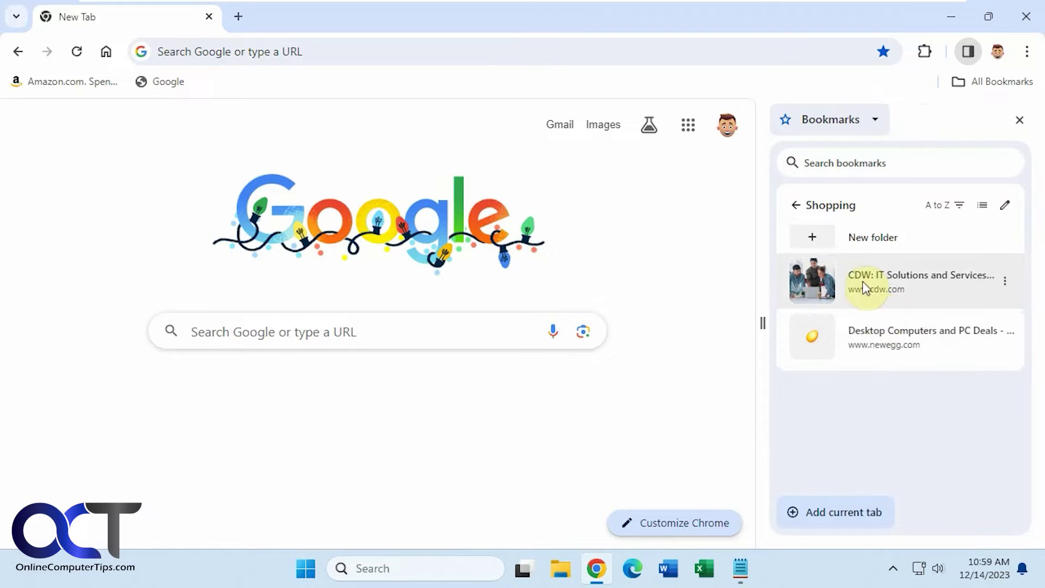
{"action": "left_click", "coordinate": [795, 205]}
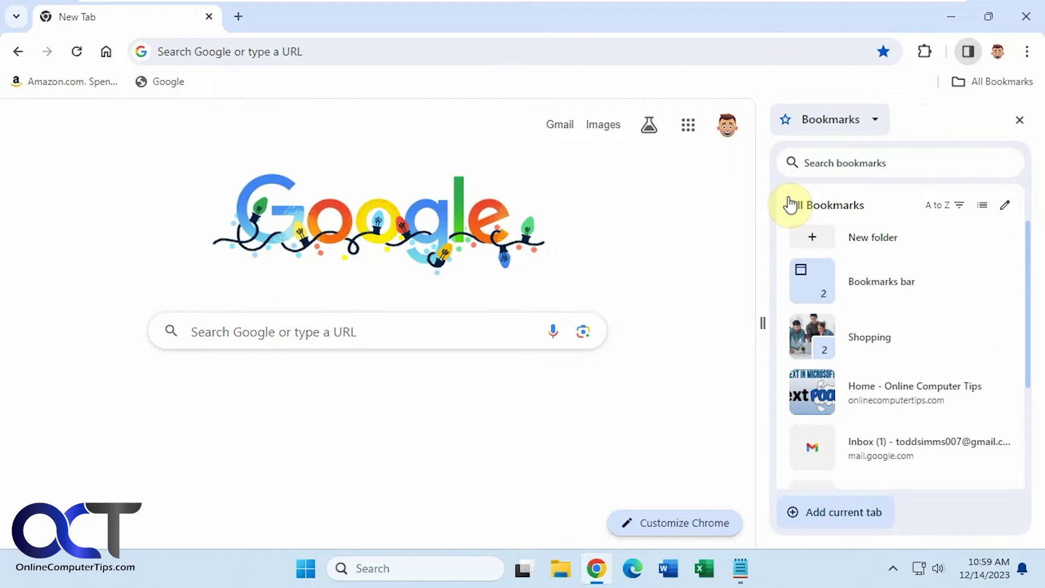
{"action": "left_click", "coordinate": [866, 284]}
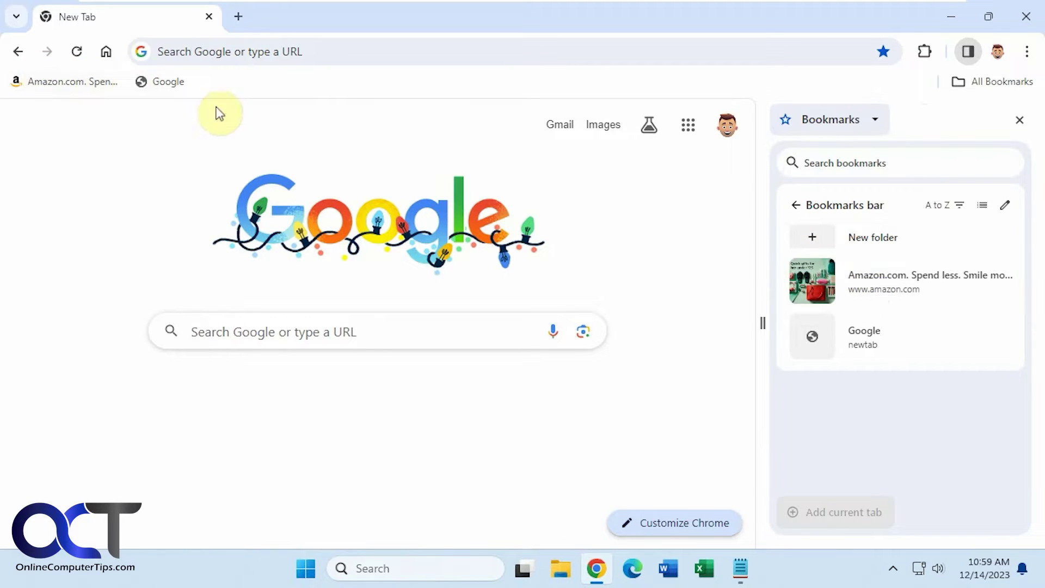
{"action": "left_click", "coordinate": [796, 205]}
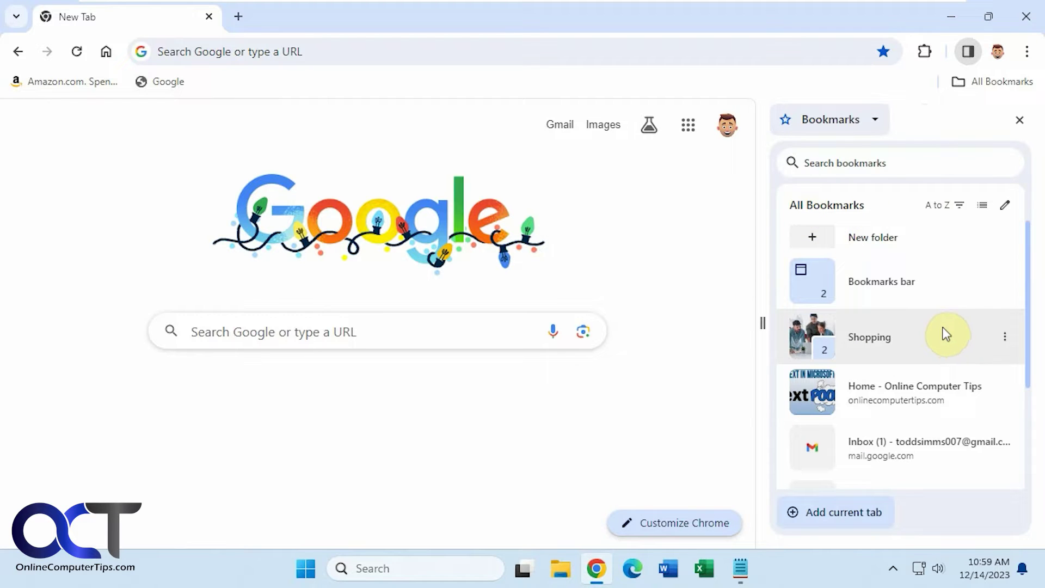
{"action": "left_click", "coordinate": [958, 205]}
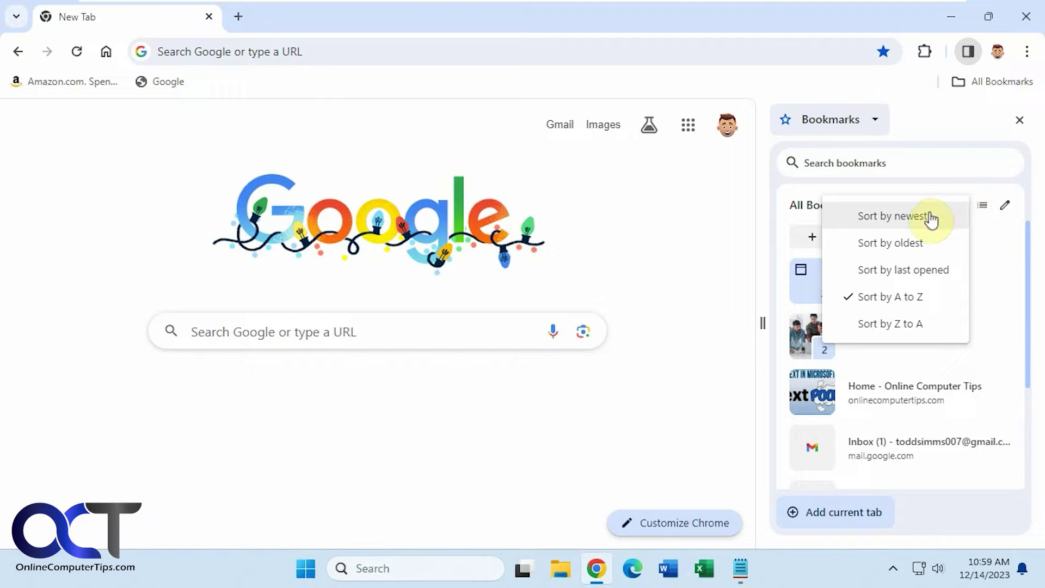
{"action": "left_click", "coordinate": [982, 205]}
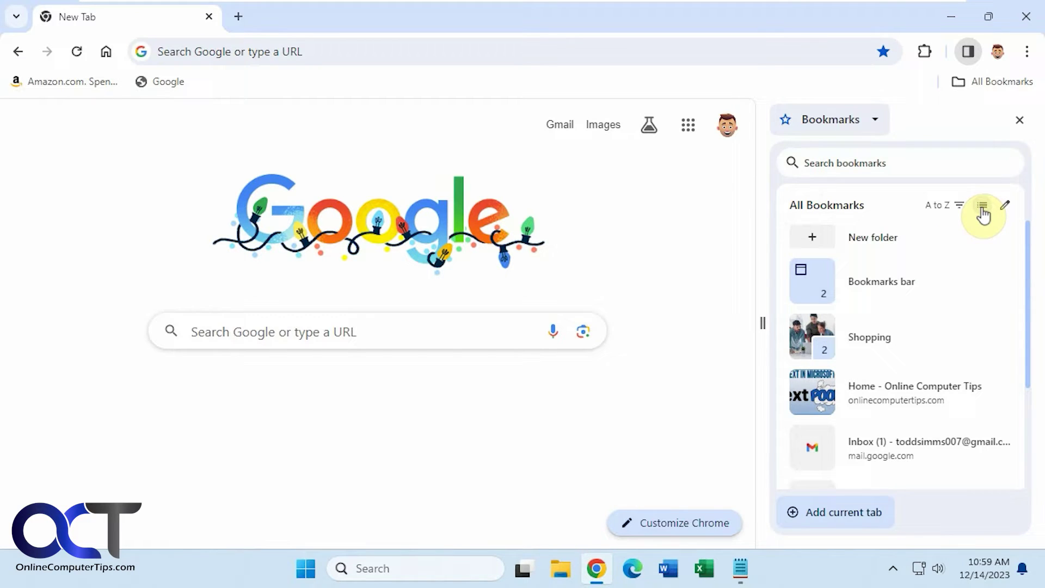
{"action": "left_click", "coordinate": [983, 206]}
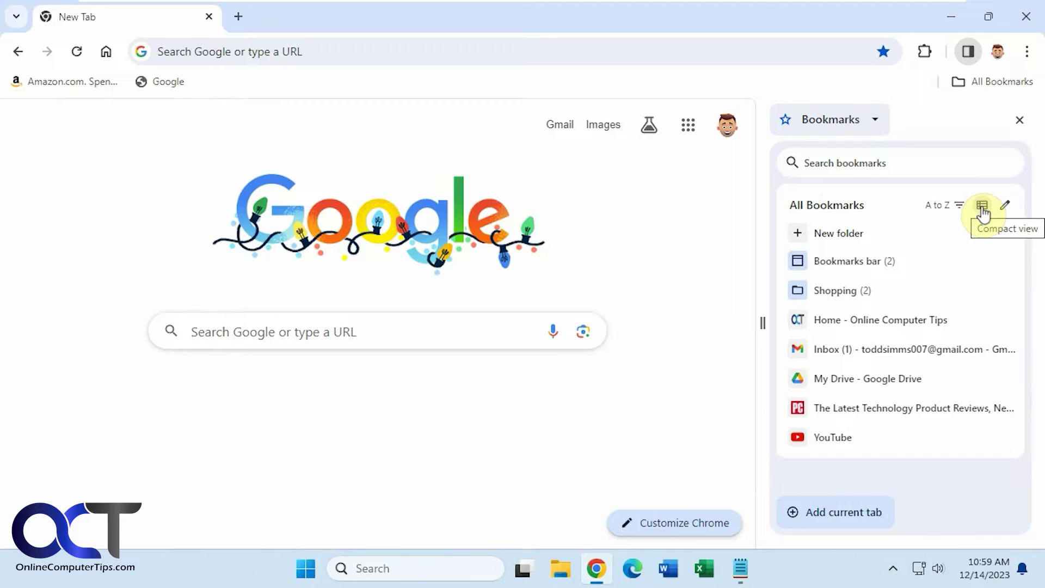
{"action": "left_click", "coordinate": [982, 206]}
{"action": "left_click", "coordinate": [1005, 206]}
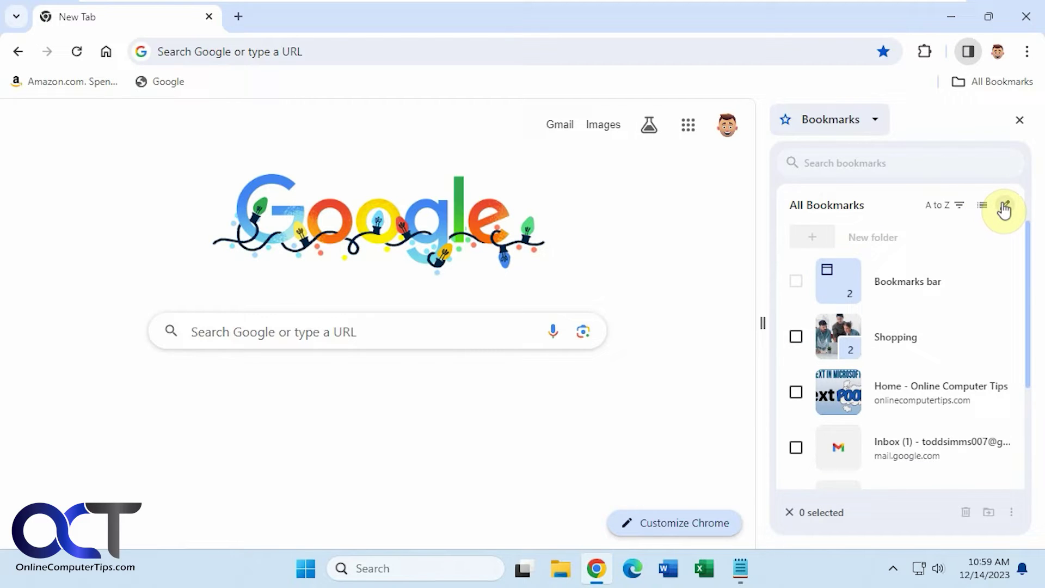
{"action": "left_click", "coordinate": [797, 392]}
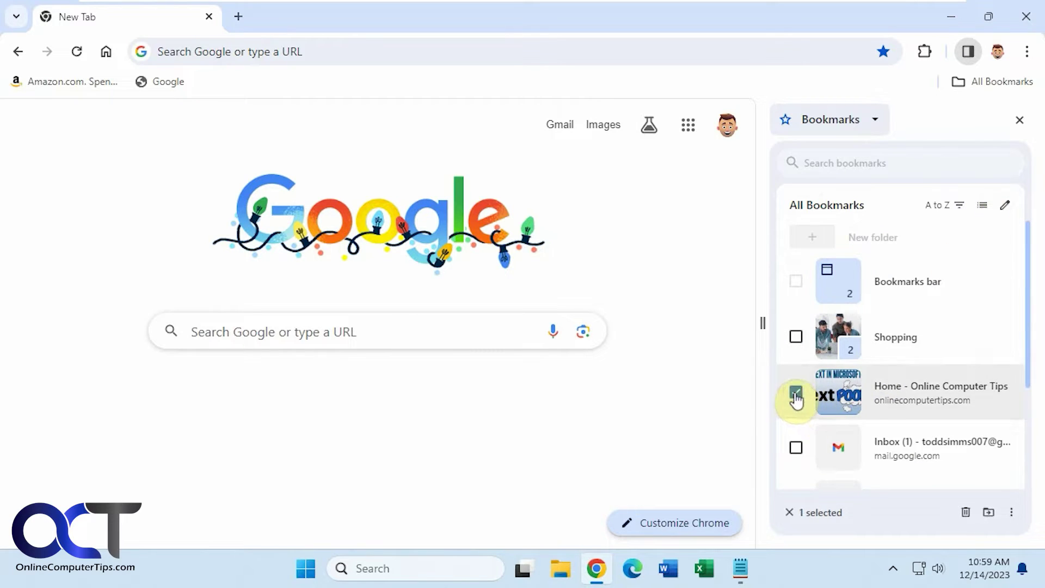
{"action": "left_click", "coordinate": [796, 447]}
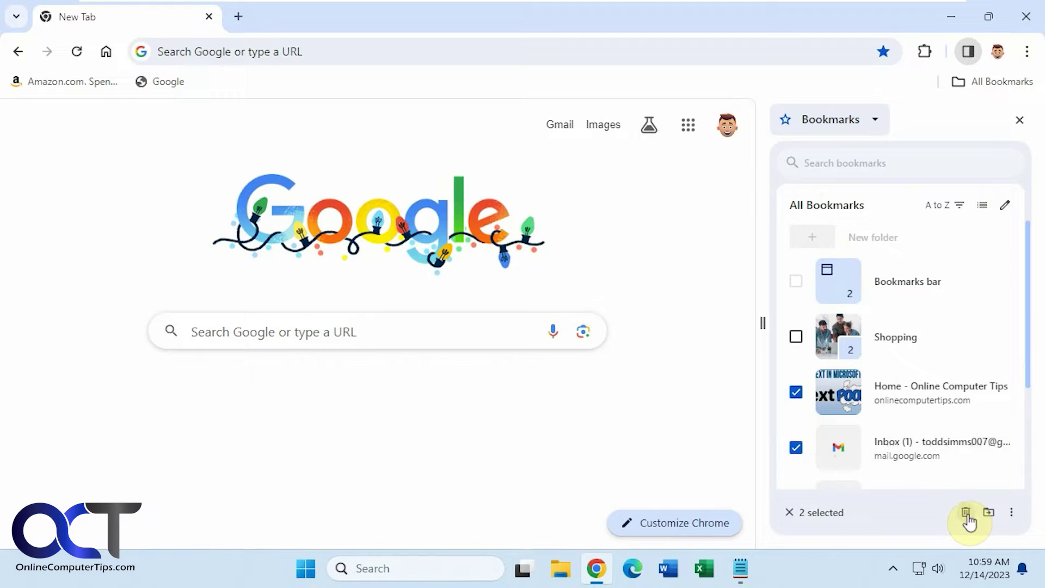
{"action": "left_click", "coordinate": [1011, 512]}
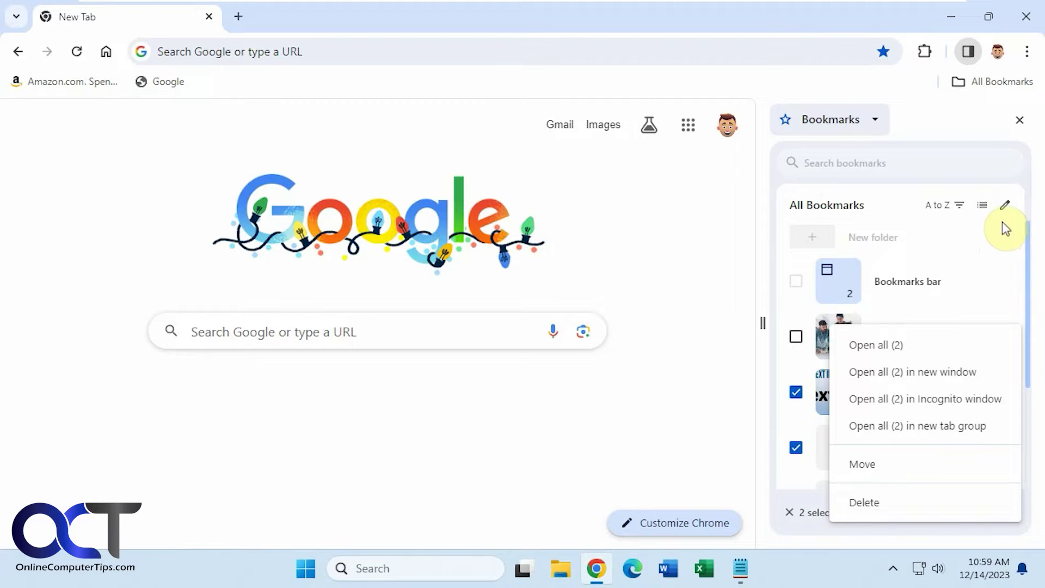
{"action": "left_click", "coordinate": [1004, 204]}
{"action": "left_click", "coordinate": [1004, 204]}
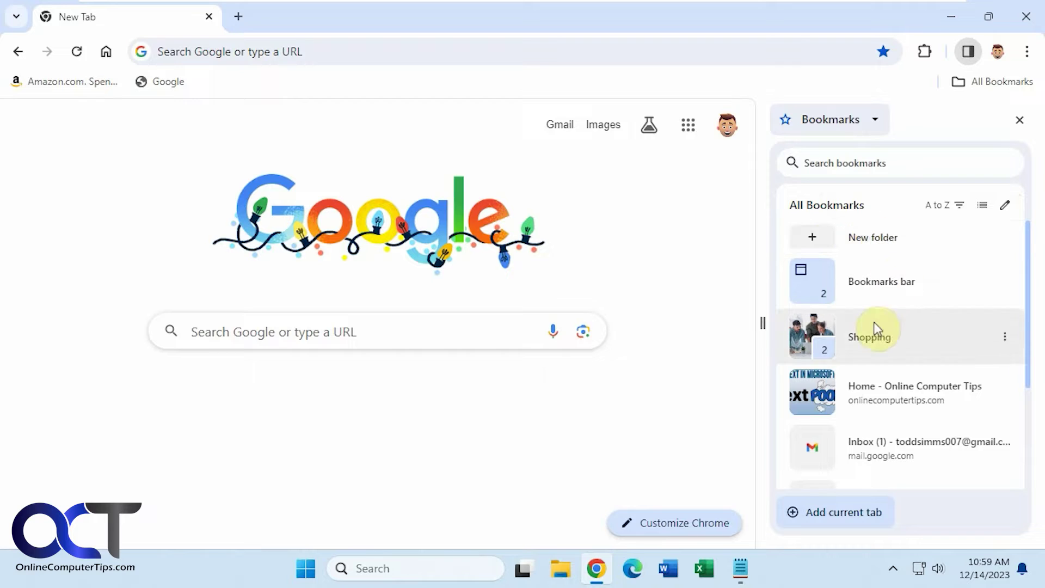
- Create an empty 'Social Media' folder in the bookmarks bar from the side panel, and confirm it is empty
{"action": "left_click", "coordinate": [868, 337]}
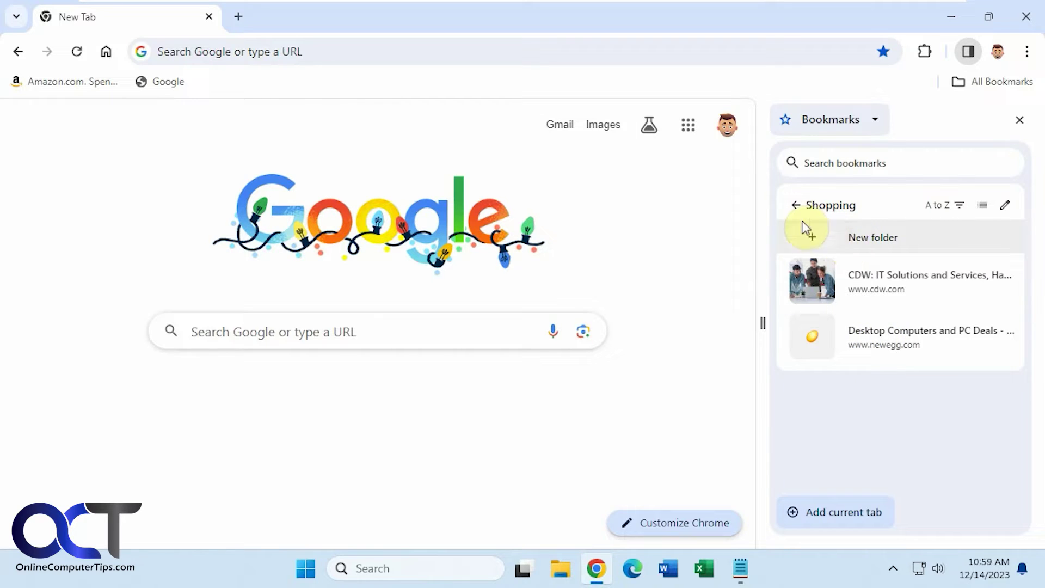
{"action": "left_click", "coordinate": [797, 205]}
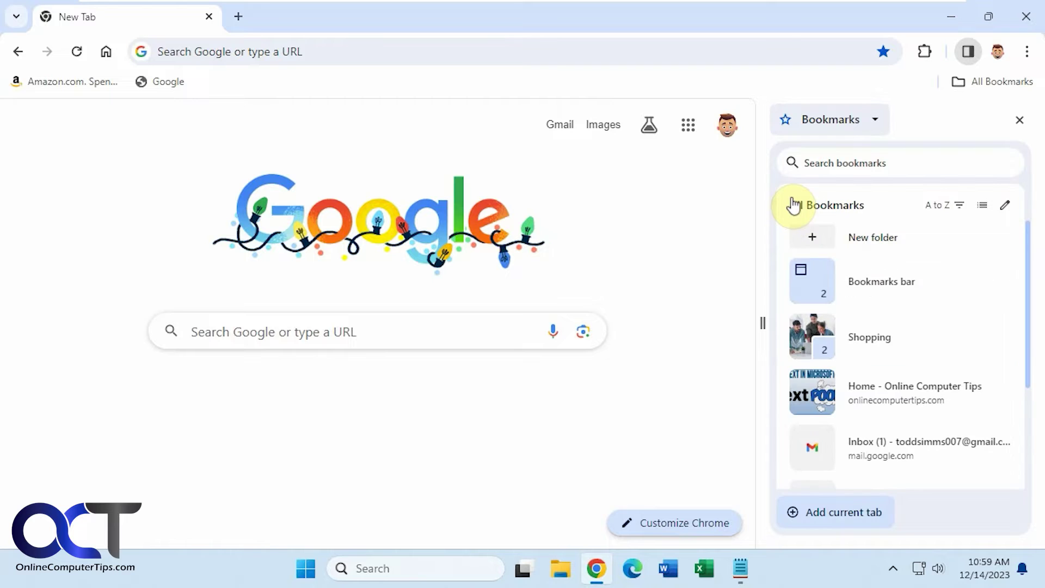
{"action": "left_click", "coordinate": [878, 281]}
{"action": "left_click", "coordinate": [827, 237]}
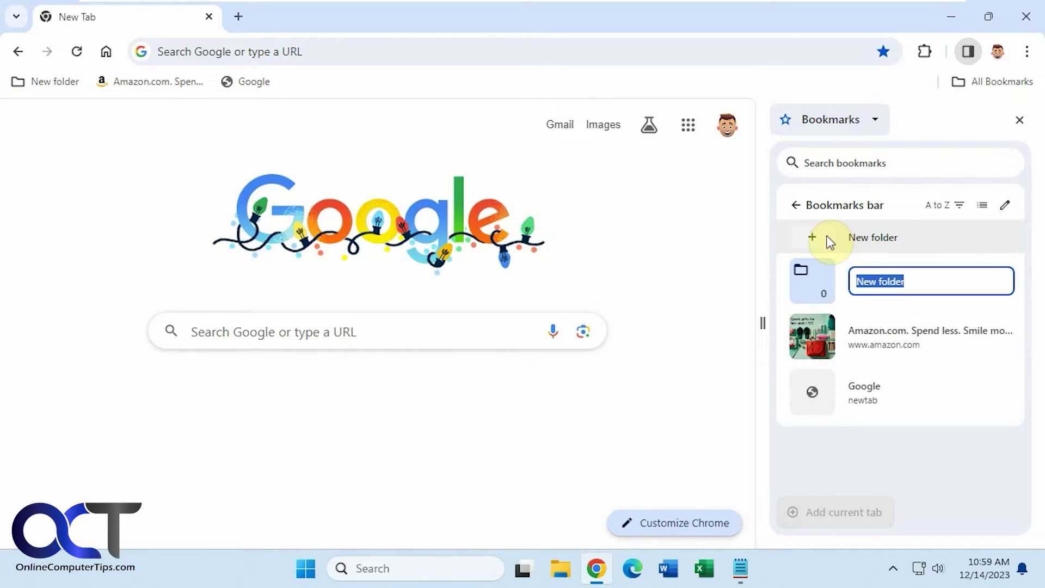
{"action": "type", "text": "So"}
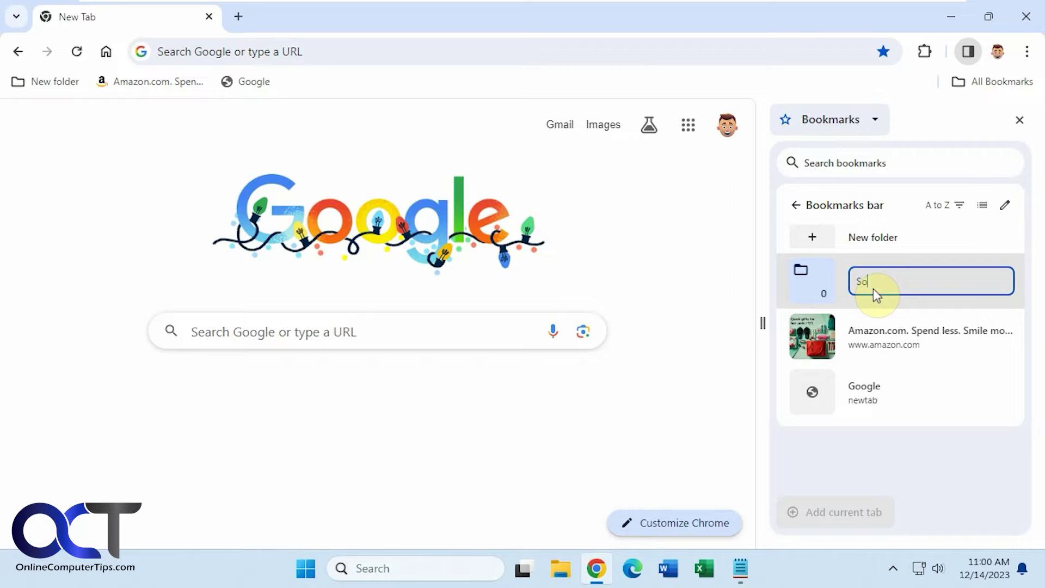
{"action": "type", "text": "cial Media"}
{"action": "key", "text": "Return"}
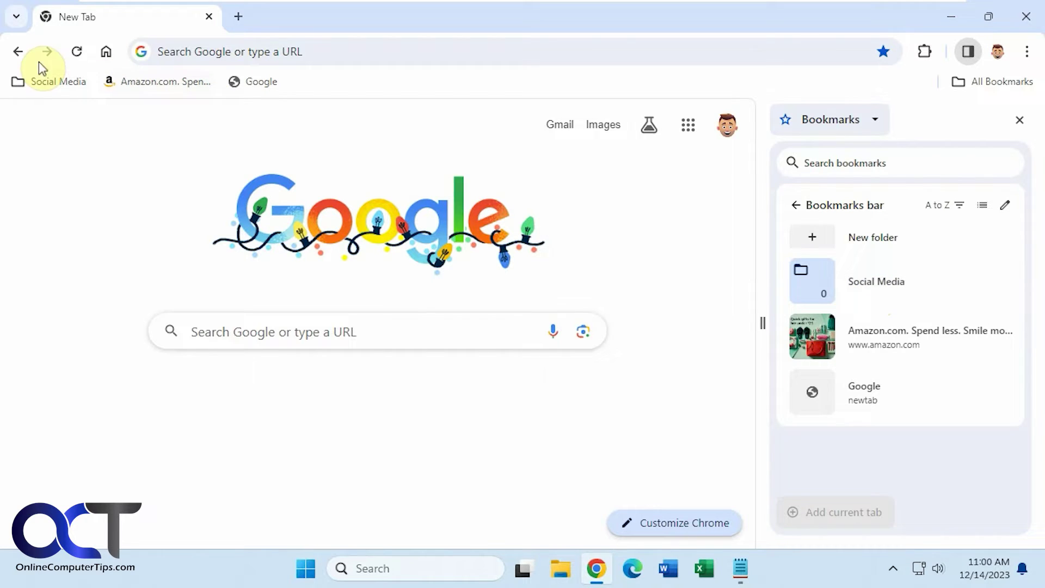
{"action": "left_click", "coordinate": [45, 82]}
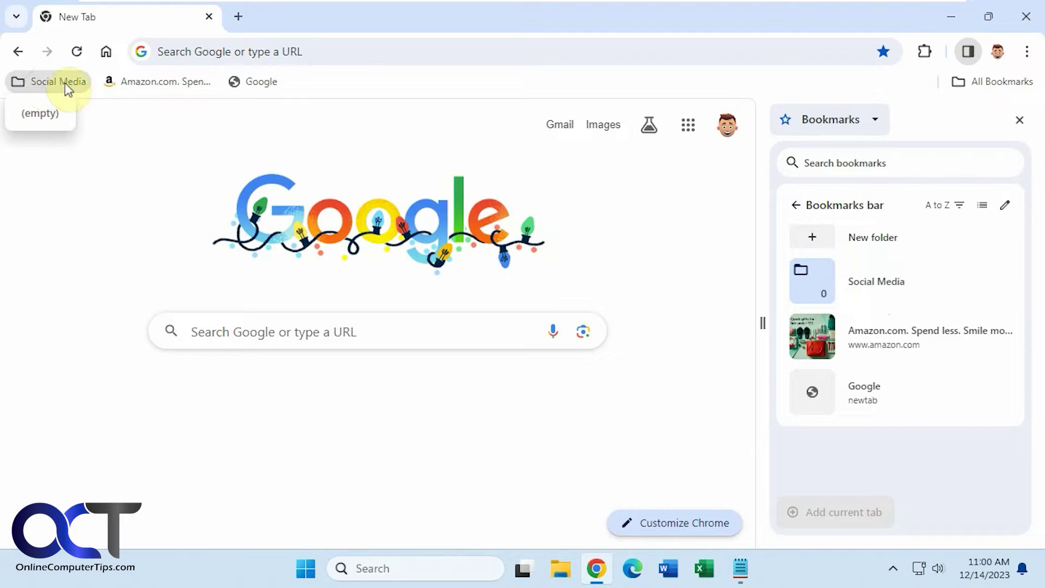
{"action": "left_click", "coordinate": [797, 211]}
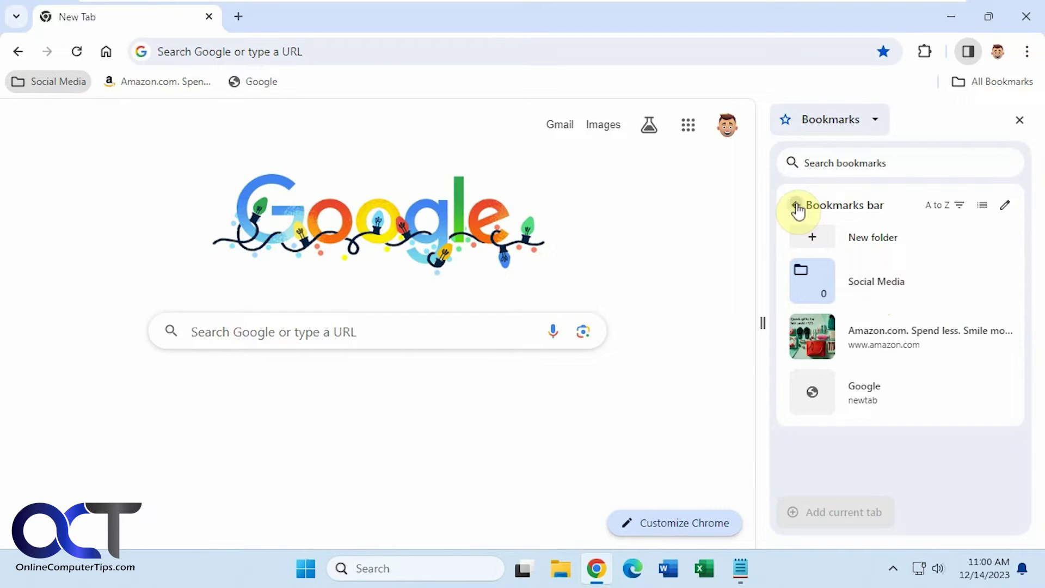
- Close the bookmarks panel and open Google Docs from the Google apps launcher
{"action": "left_click", "coordinate": [1022, 122]}
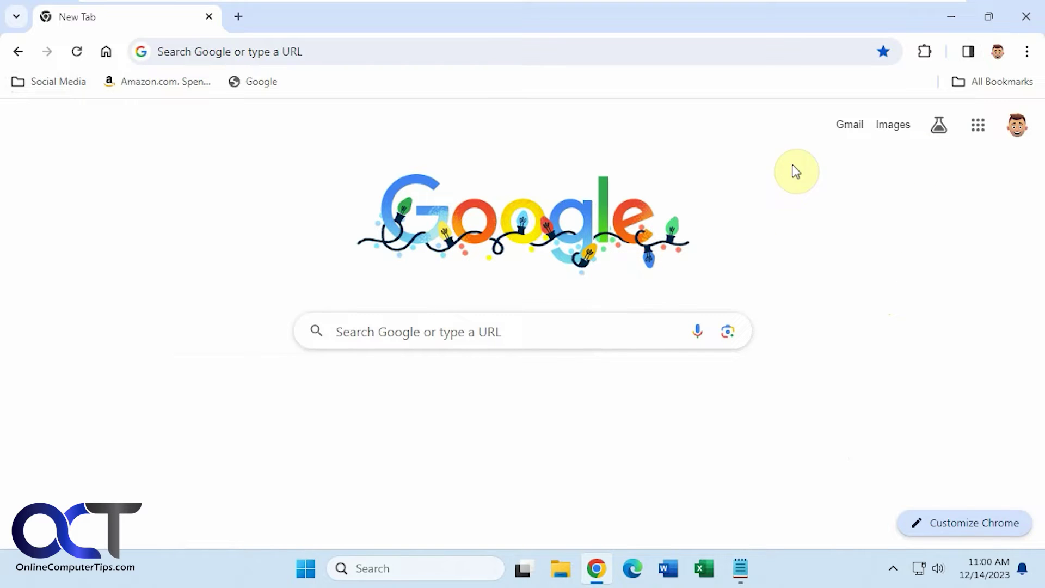
{"action": "left_click", "coordinate": [978, 124]}
{"action": "scroll", "coordinate": [909, 404], "scroll_direction": "down", "scroll_amount": 3}
{"action": "scroll", "coordinate": [910, 404], "scroll_direction": "down", "scroll_amount": 2}
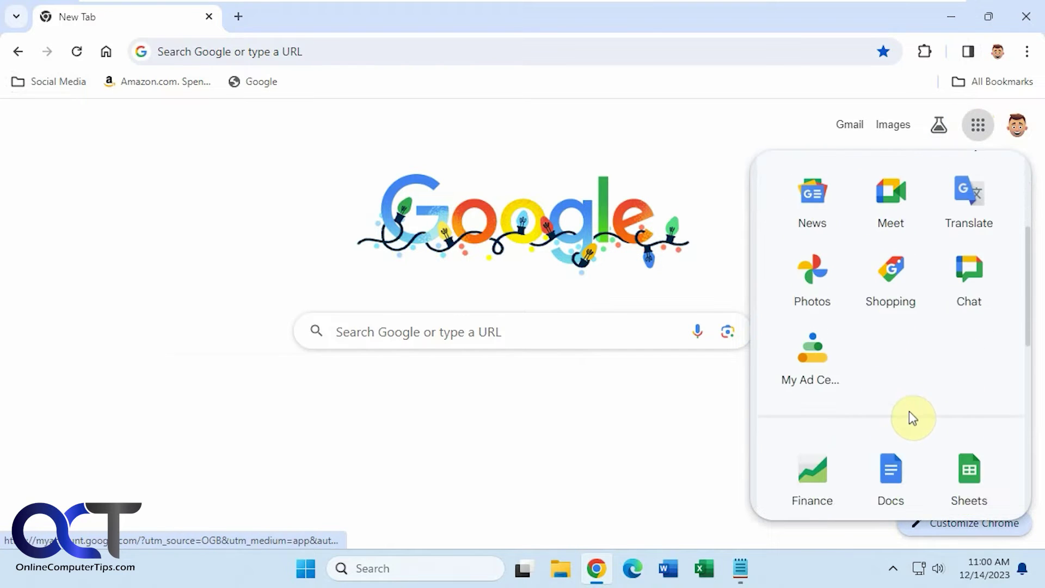
{"action": "left_click", "coordinate": [890, 401]}
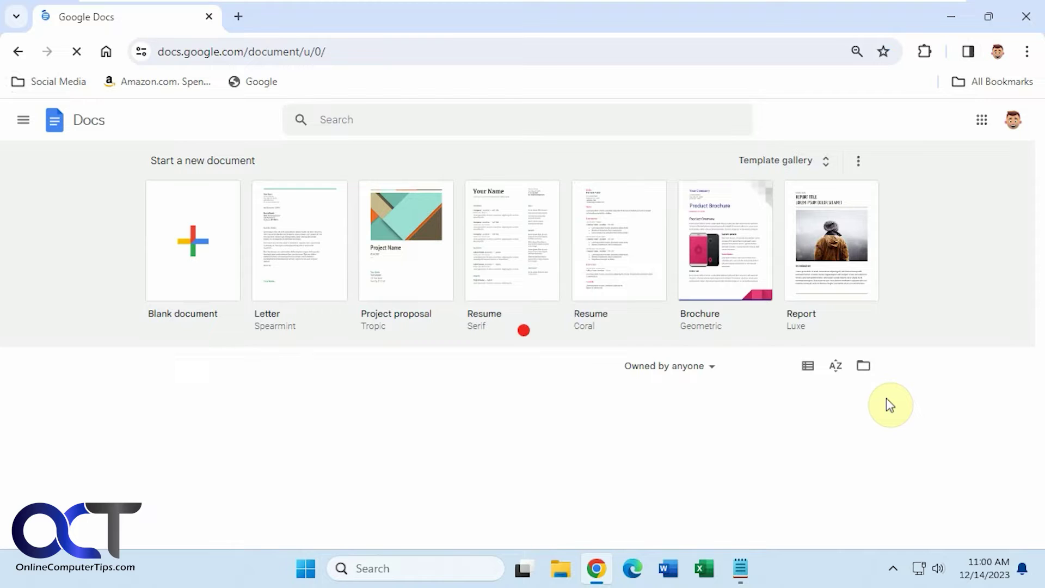
- Bookmark Google Docs, look at its folder choices, then remove that bookmark
{"action": "left_click", "coordinate": [1028, 51]}
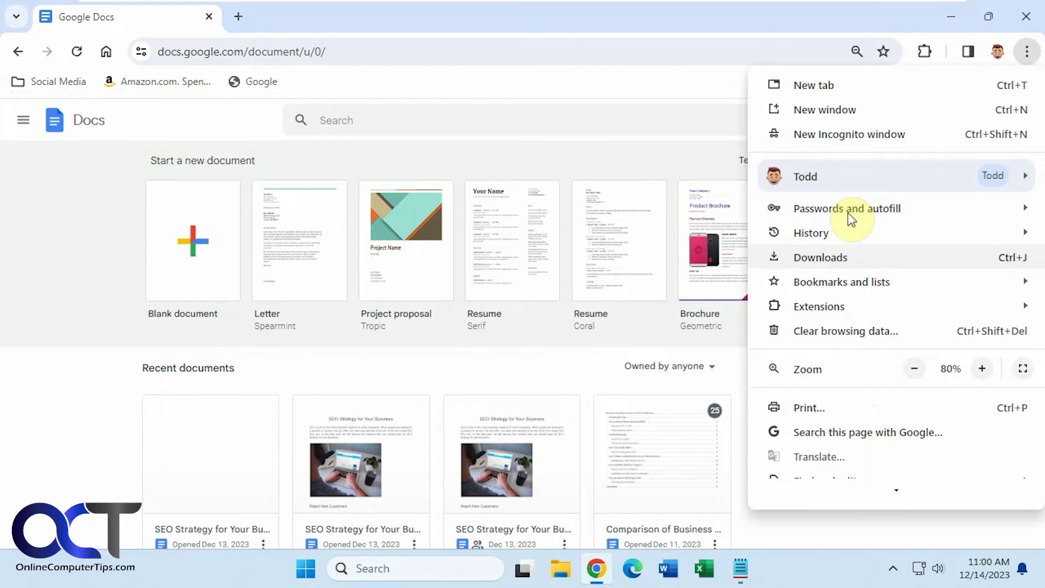
{"action": "mouse_move", "coordinate": [841, 282]}
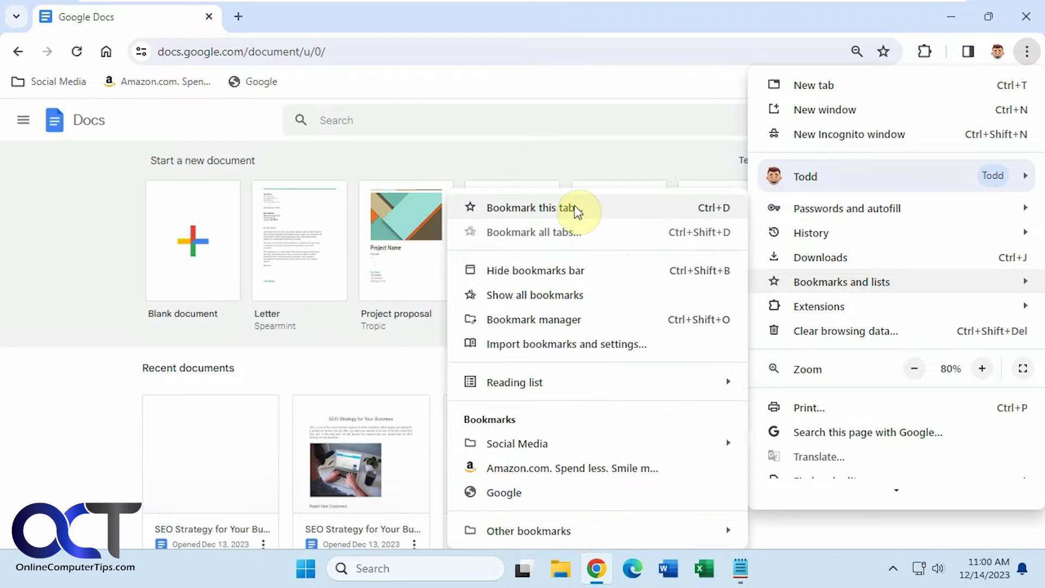
{"action": "left_click", "coordinate": [574, 212]}
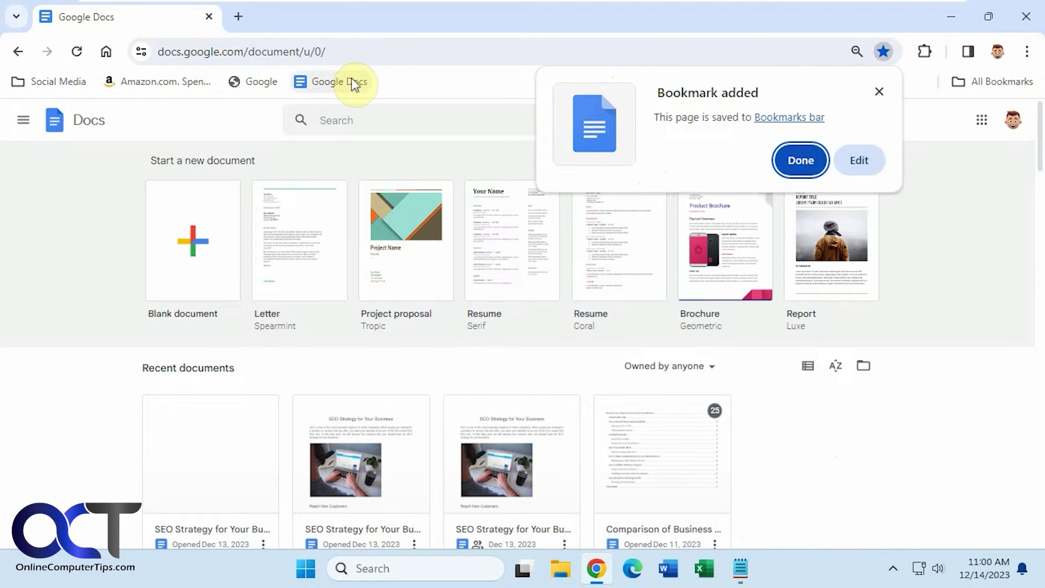
{"action": "left_click", "coordinate": [860, 161]}
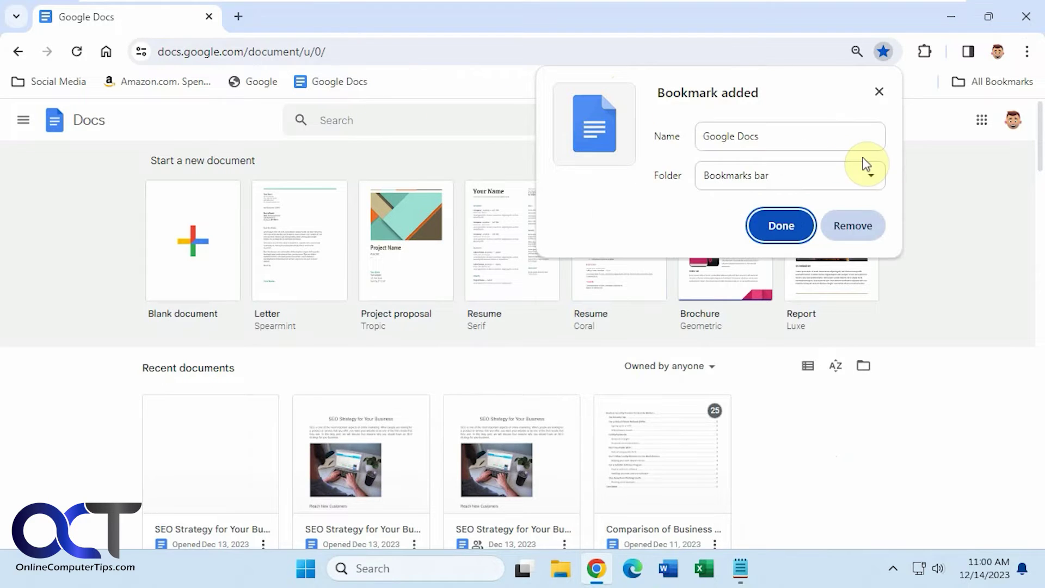
{"action": "left_click", "coordinate": [873, 175]}
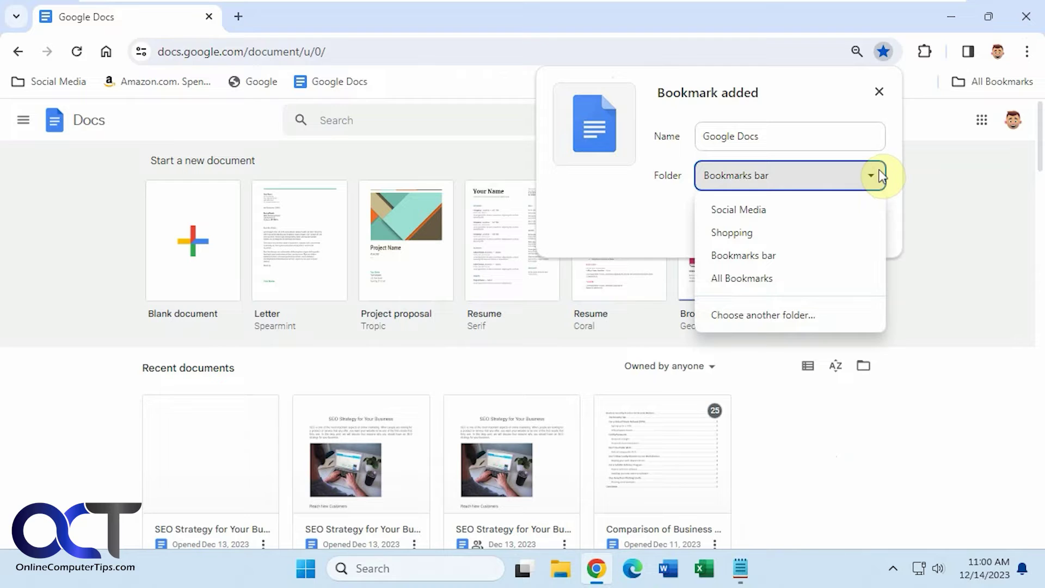
{"action": "left_click", "coordinate": [878, 169]}
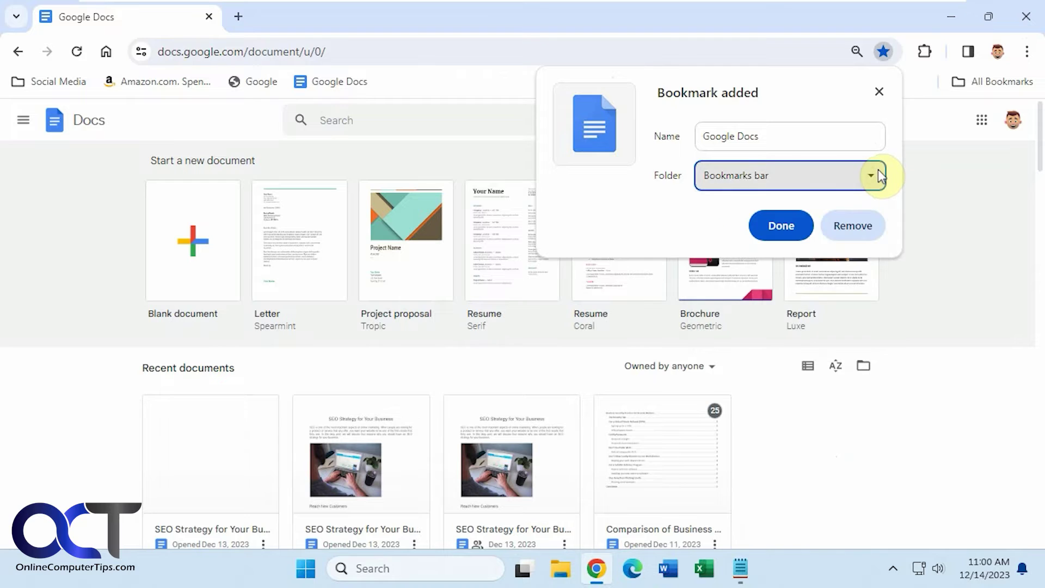
{"action": "left_click", "coordinate": [853, 226]}
- Bookmark Google Docs again and pick Other bookmarks as its folder in the full editor
{"action": "left_click", "coordinate": [1027, 52]}
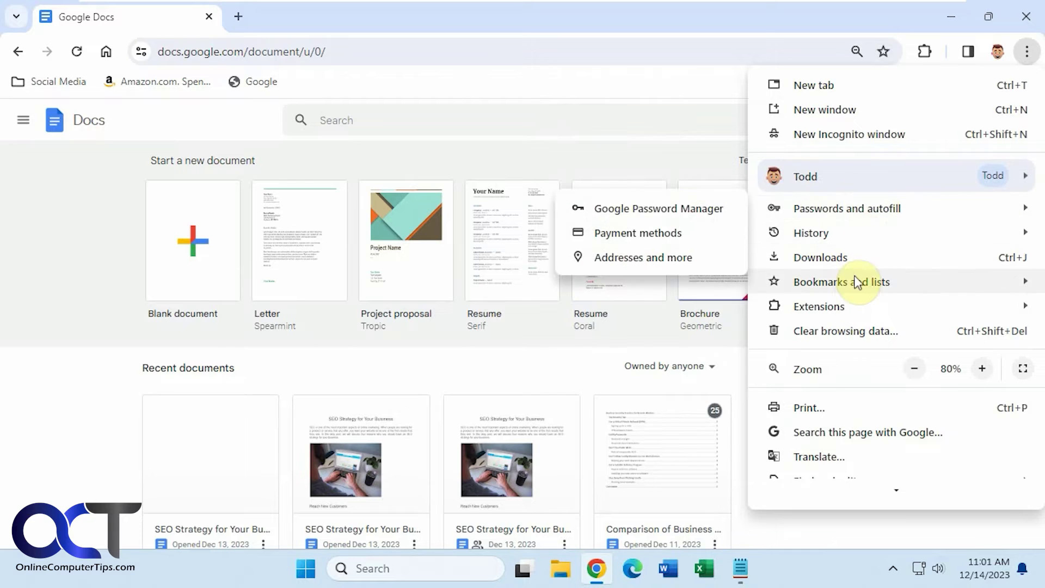
{"action": "mouse_move", "coordinate": [841, 282]}
{"action": "left_click", "coordinate": [572, 208]}
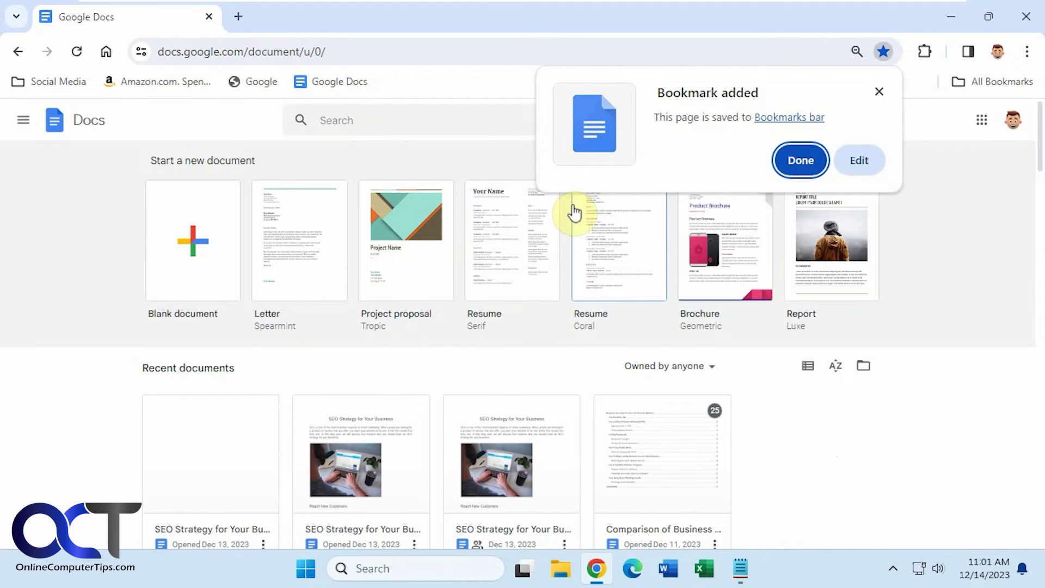
{"action": "left_click", "coordinate": [797, 120]}
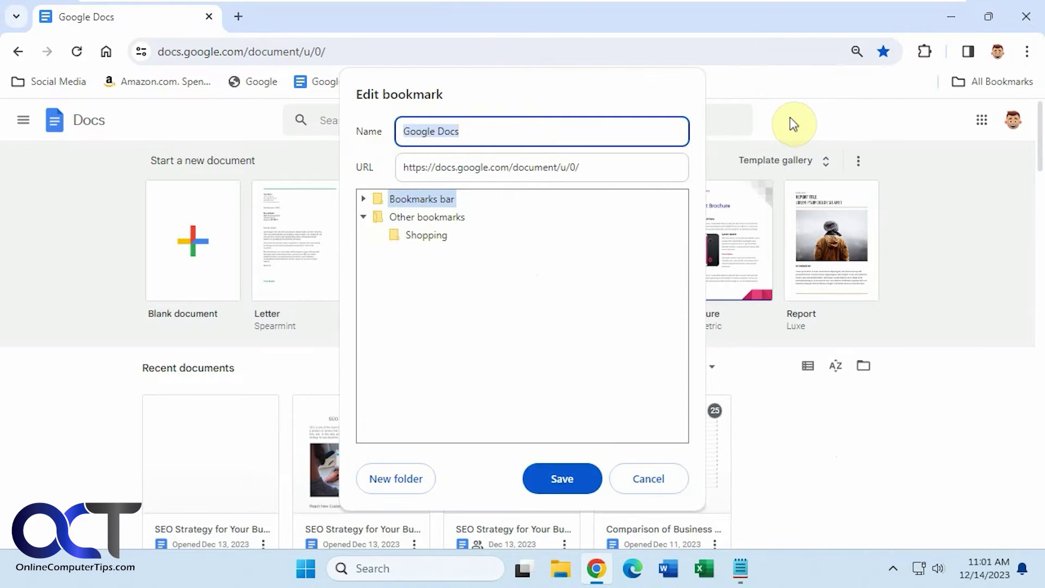
{"action": "left_click", "coordinate": [450, 217]}
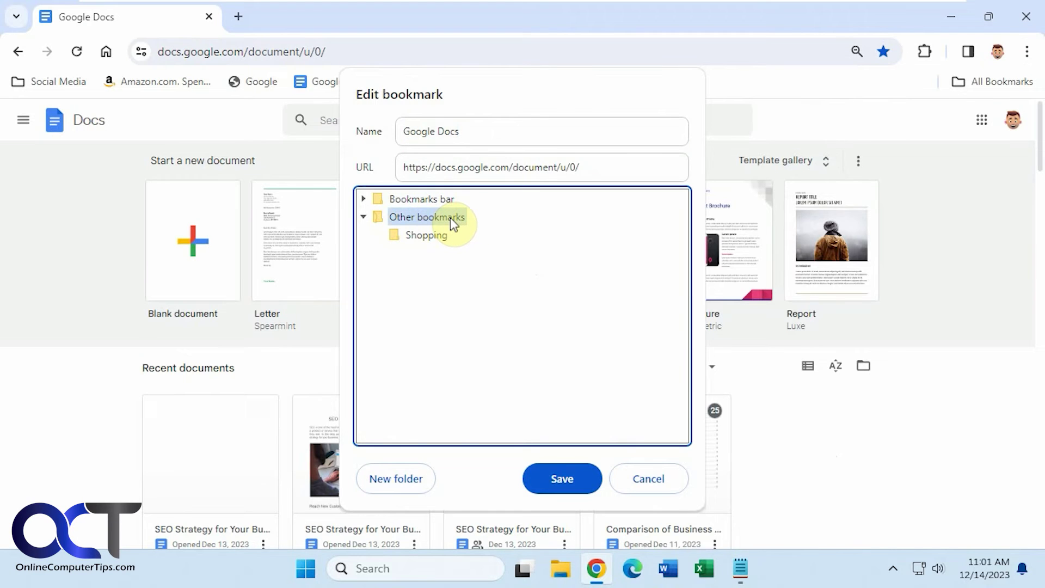
- Save the Google Docs bookmark to Other bookmarks, then glance at the all-bookmarks list and browser menu
{"action": "left_click", "coordinate": [562, 479]}
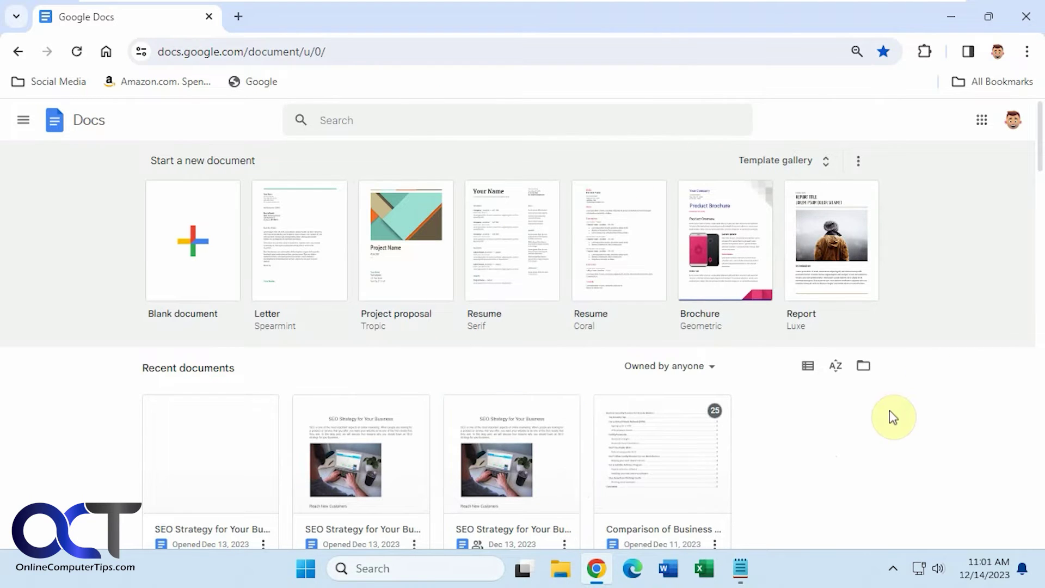
{"action": "left_click", "coordinate": [998, 81]}
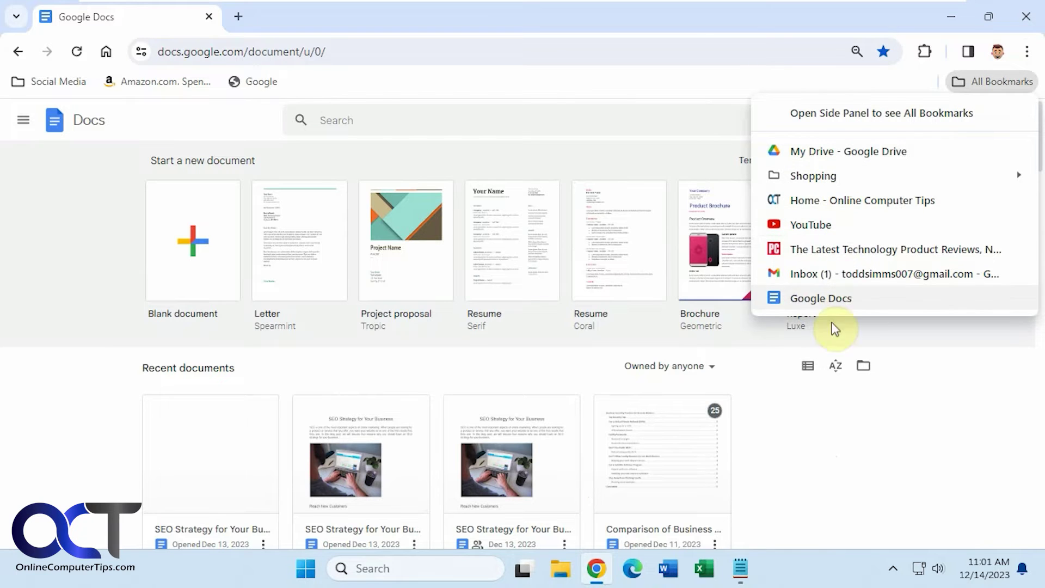
{"action": "left_click", "coordinate": [882, 80]}
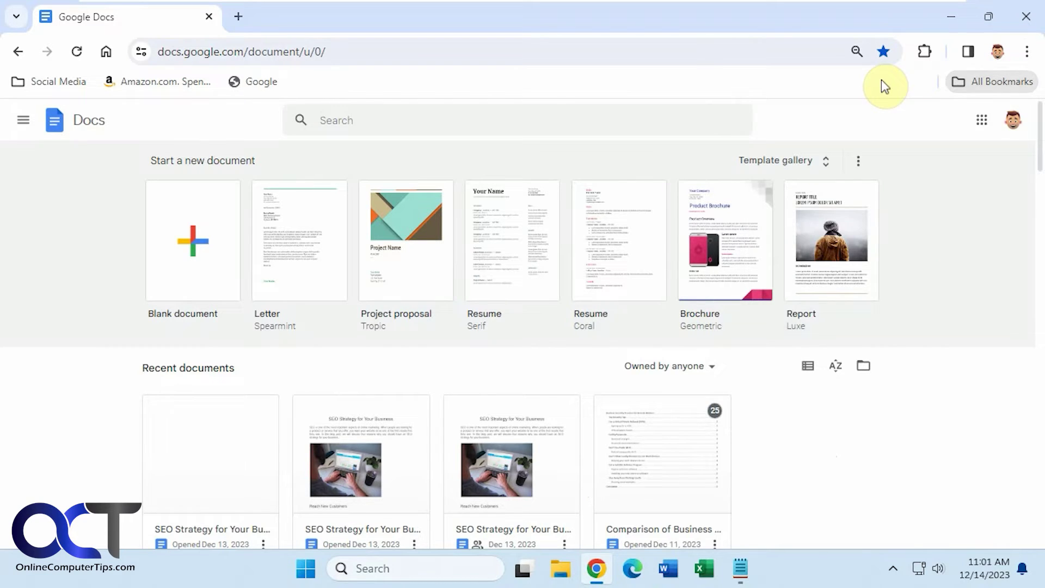
{"action": "left_click", "coordinate": [1028, 51]}
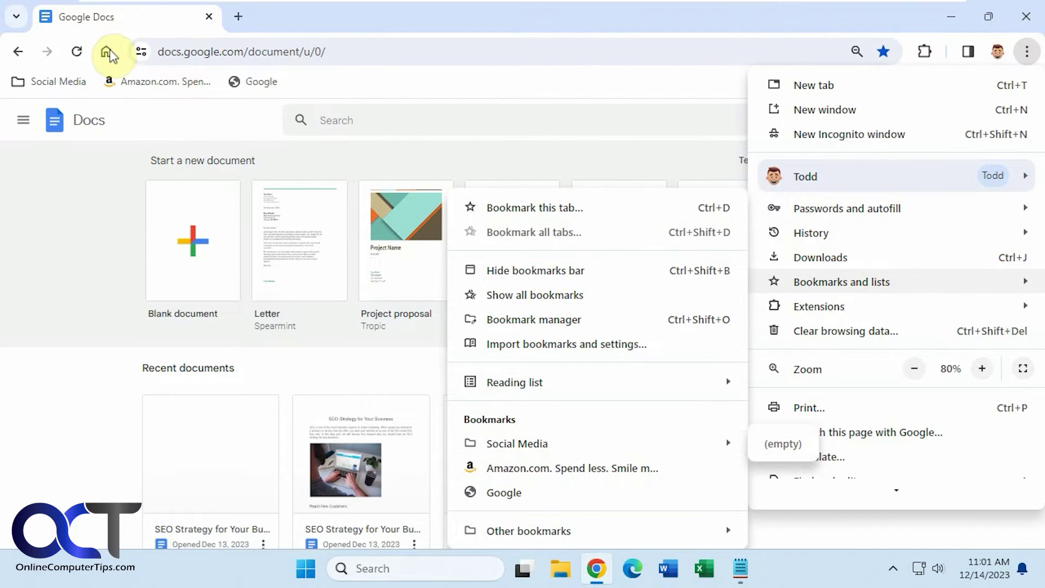
{"action": "mouse_move", "coordinate": [842, 282]}
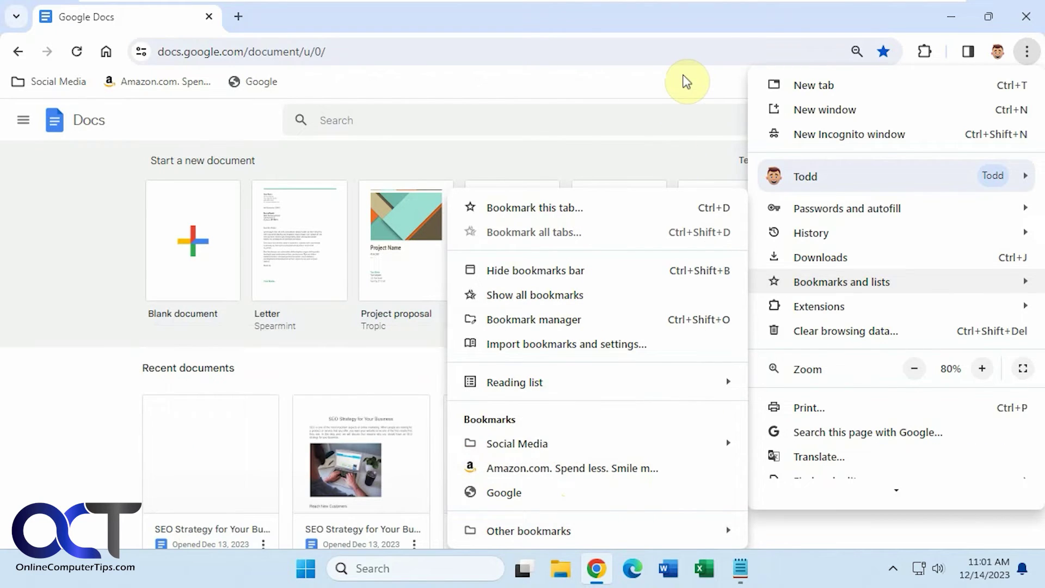
{"action": "left_click", "coordinate": [681, 82]}
- Look at the all-bookmarks list and the technology reviews bookmark's menu, then open the bookmarks side panel
{"action": "left_click", "coordinate": [989, 81]}
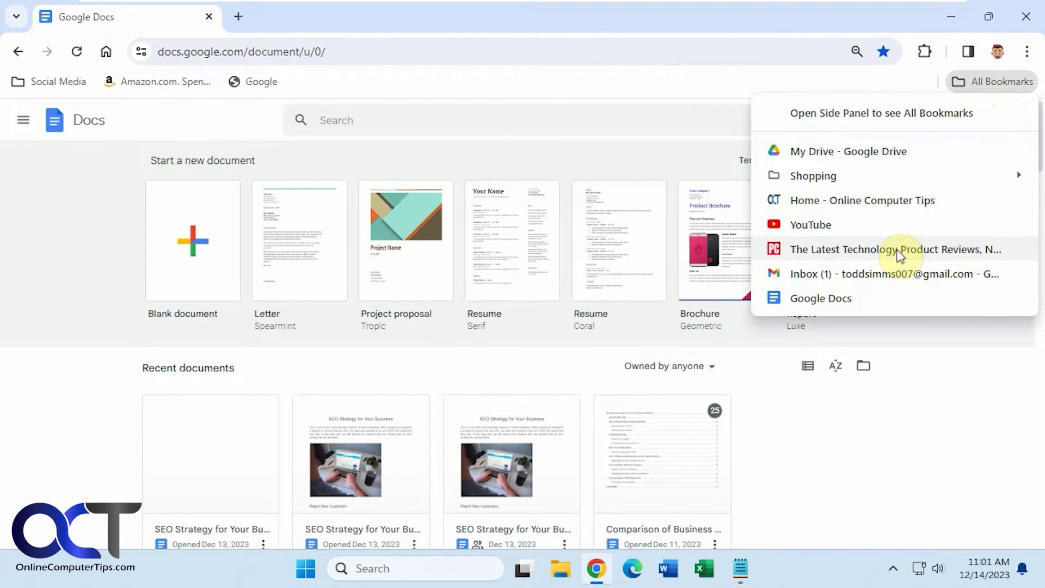
{"action": "key", "text": "Escape"}
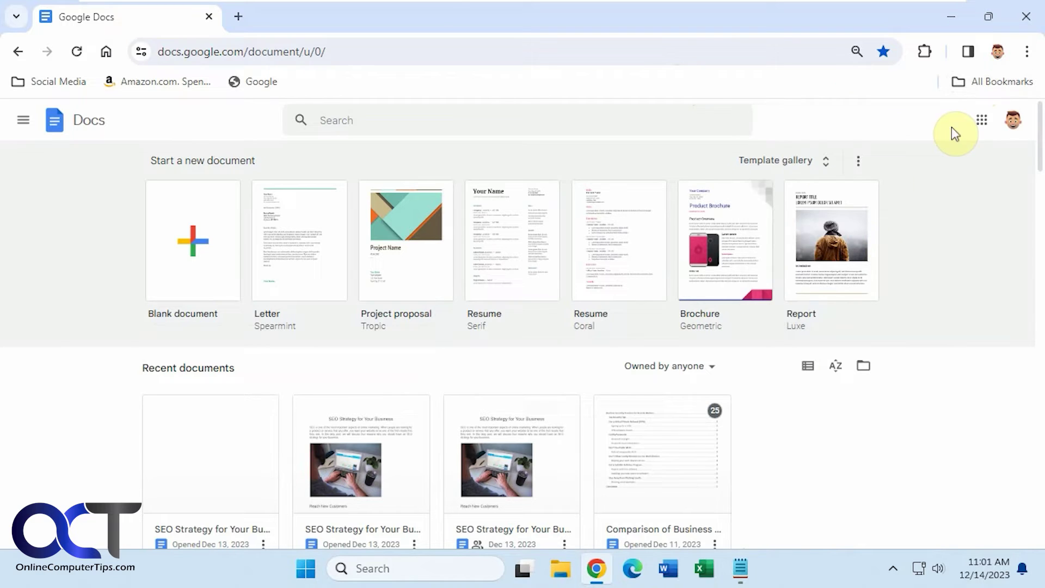
{"action": "left_click", "coordinate": [988, 81]}
{"action": "right_click", "coordinate": [902, 252]}
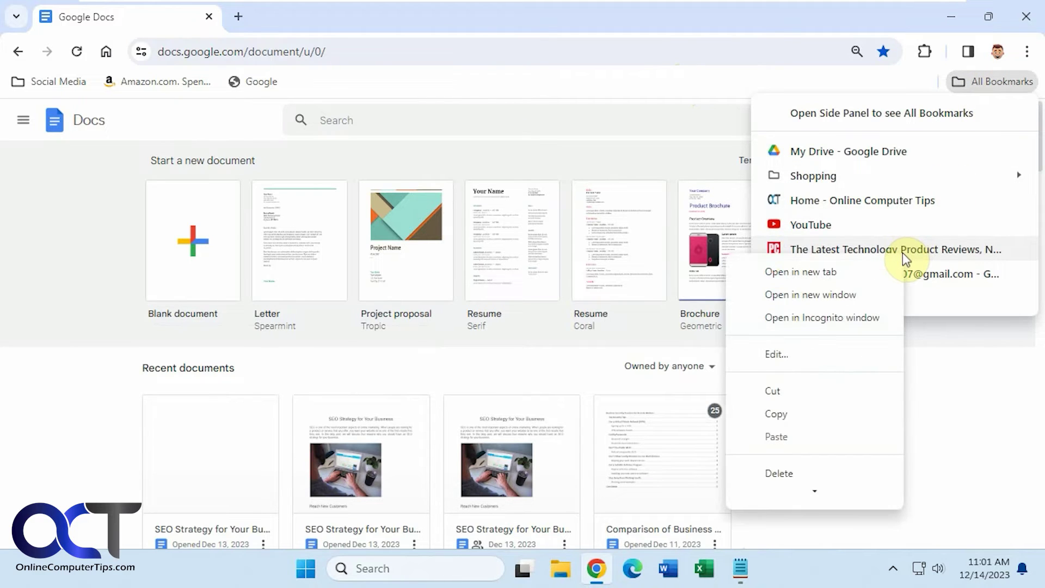
{"action": "key", "text": "Escape"}
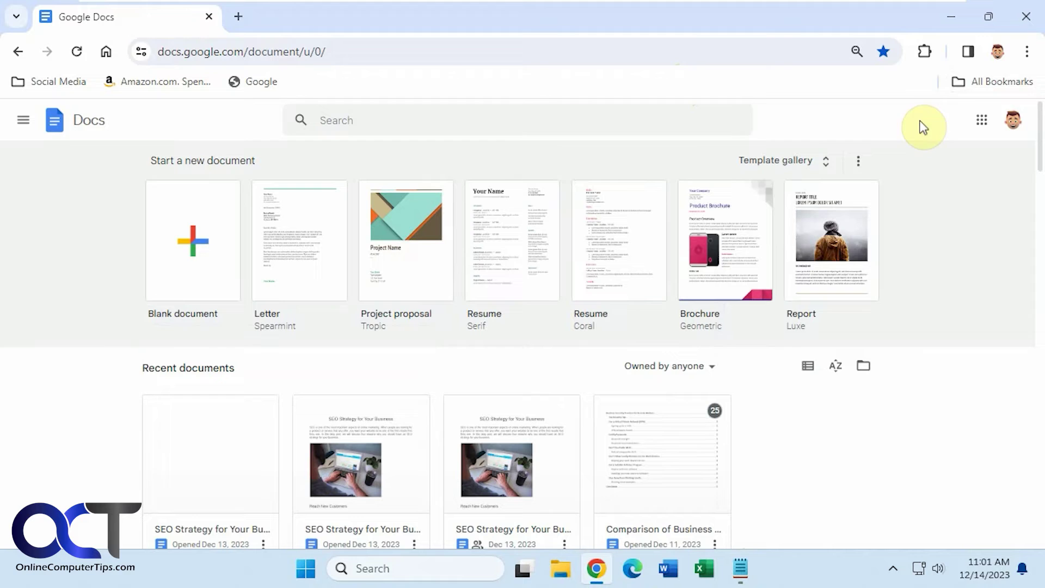
{"action": "left_click", "coordinate": [969, 51]}
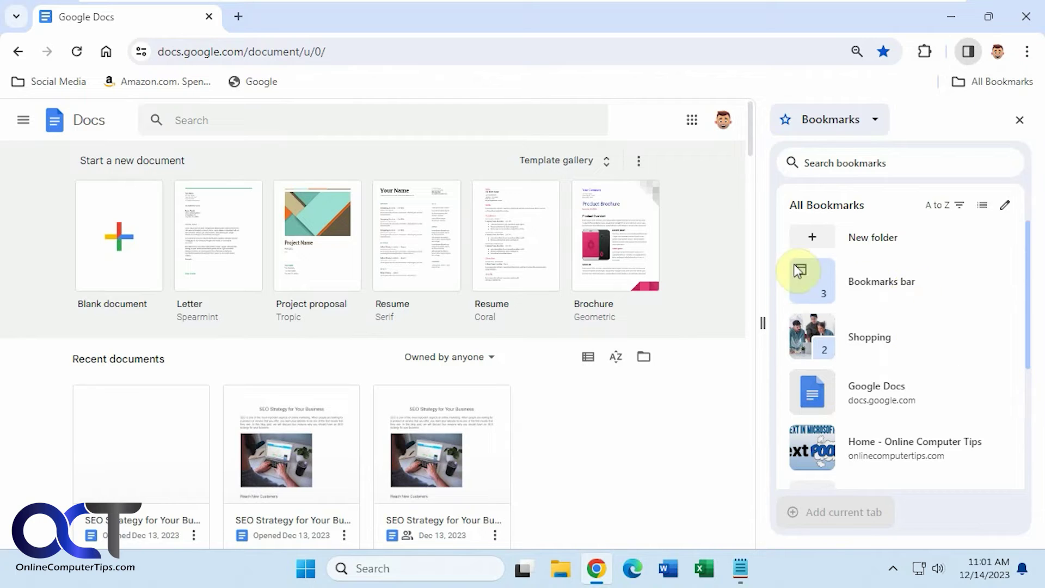
- Open Google Forms in a new tab and bookmark it onto the bookmarks bar
{"action": "left_click", "coordinate": [692, 120]}
{"action": "scroll", "coordinate": [692, 315], "scroll_direction": "down", "scroll_amount": 3}
{"action": "scroll", "coordinate": [692, 316], "scroll_direction": "down", "scroll_amount": 2}
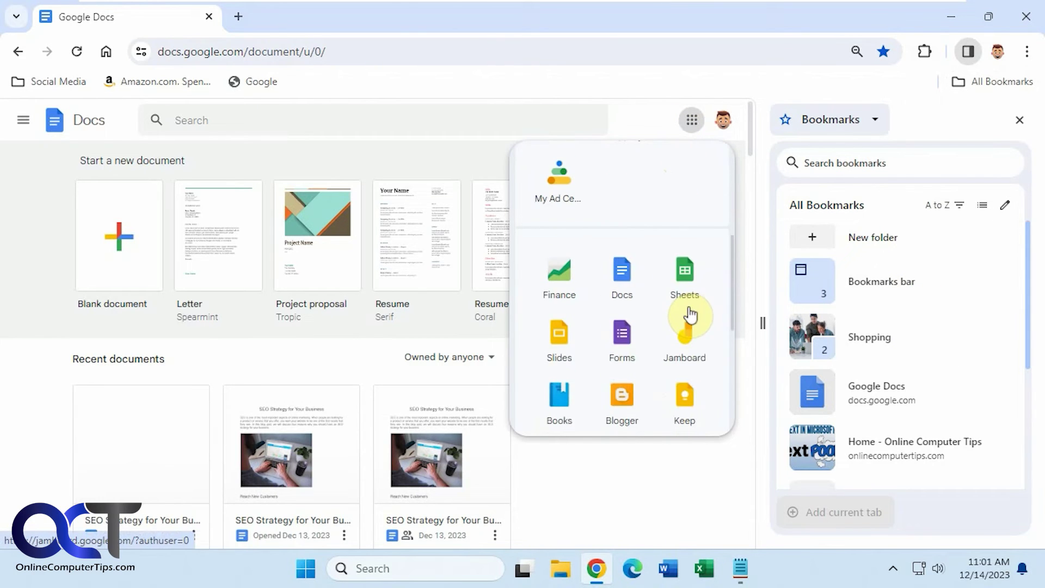
{"action": "left_click", "coordinate": [620, 335]}
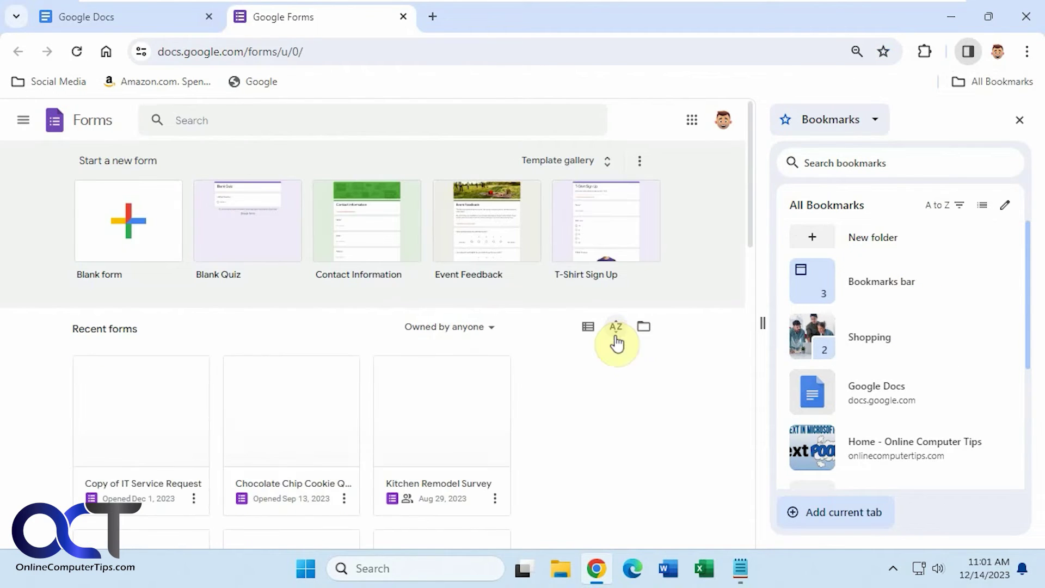
{"action": "left_click", "coordinate": [878, 282]}
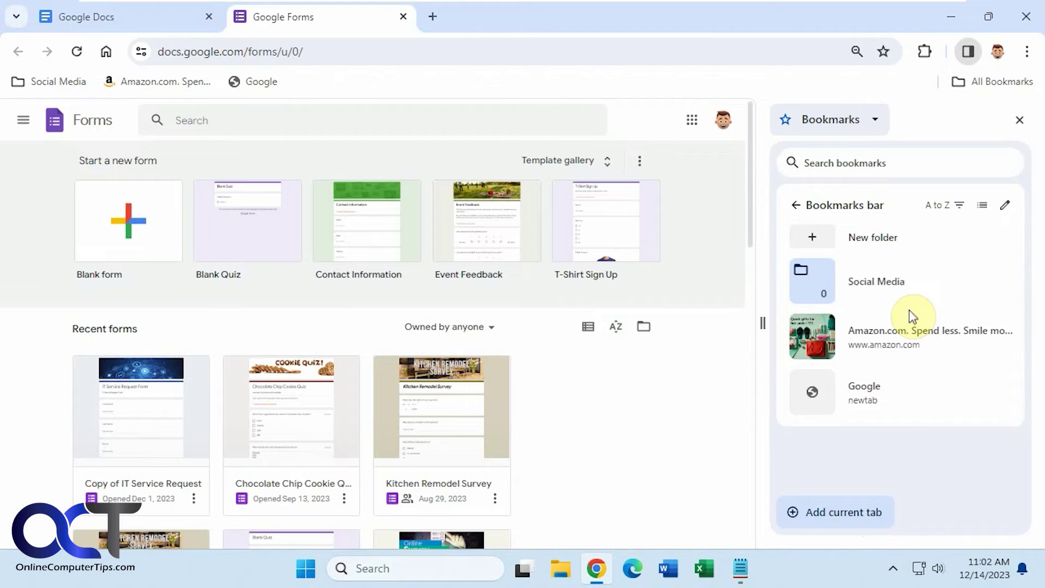
{"action": "left_click", "coordinate": [860, 516]}
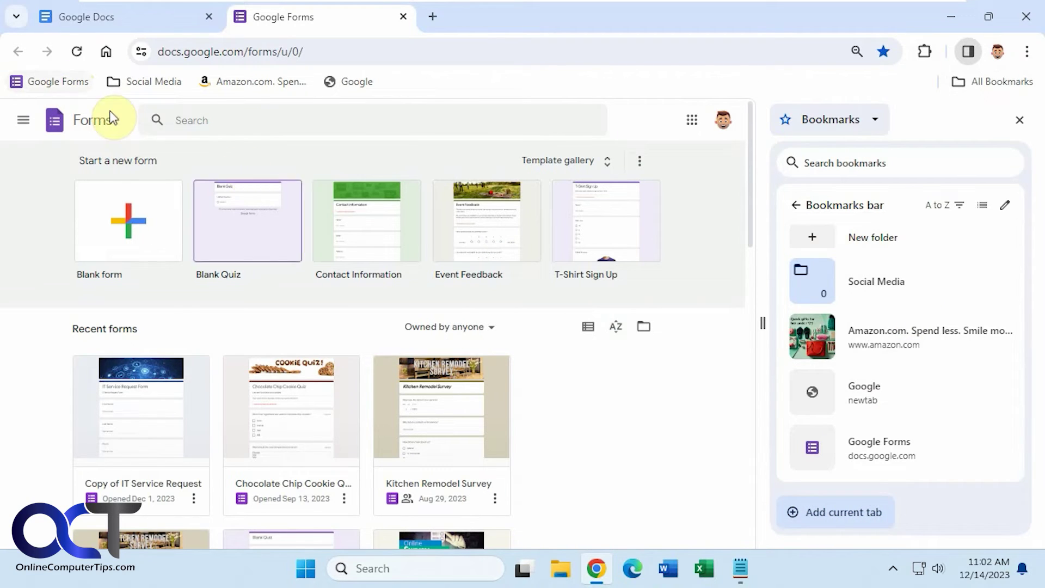
- Add the Google Forms page to the Social Media folder and confirm it's there
{"action": "left_click", "coordinate": [882, 281]}
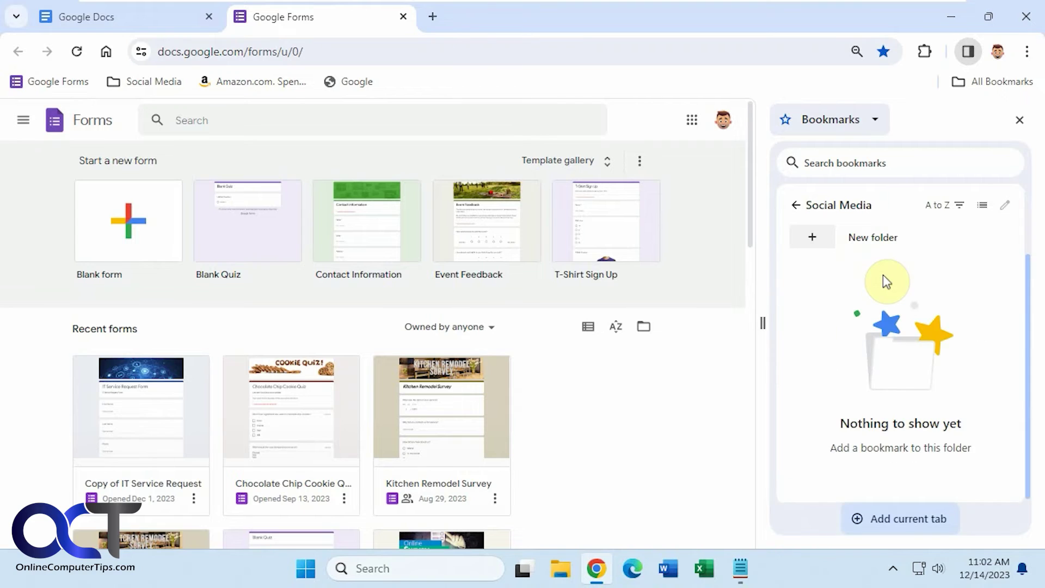
{"action": "left_click", "coordinate": [889, 513]}
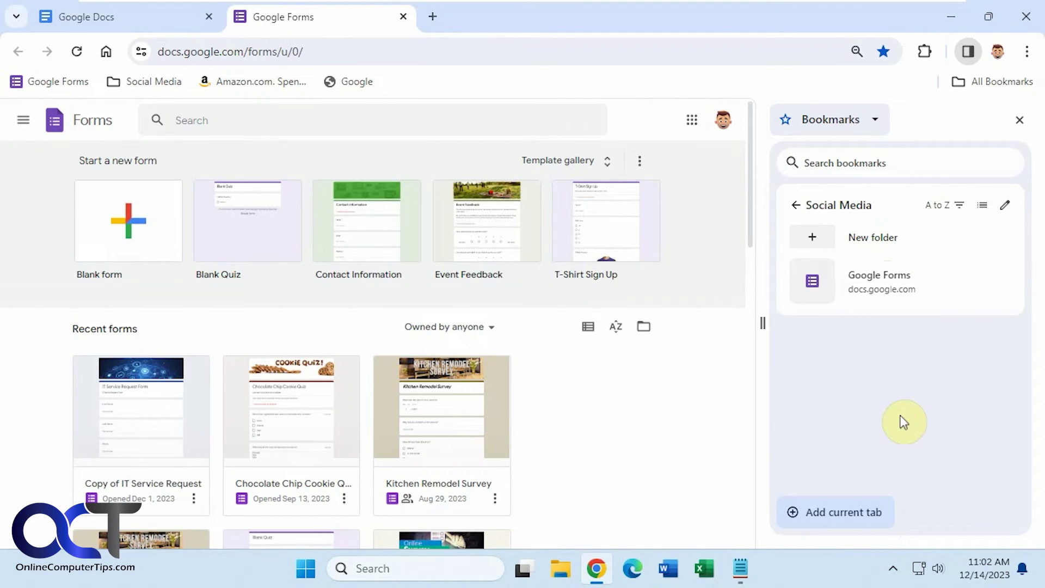
{"action": "left_click", "coordinate": [144, 82]}
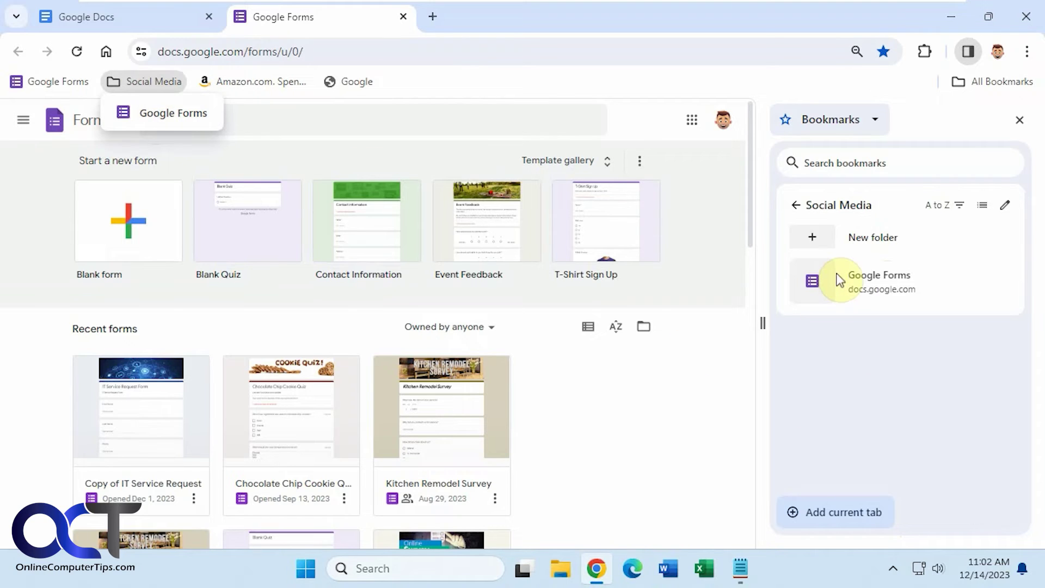
{"action": "left_click", "coordinate": [886, 278]}
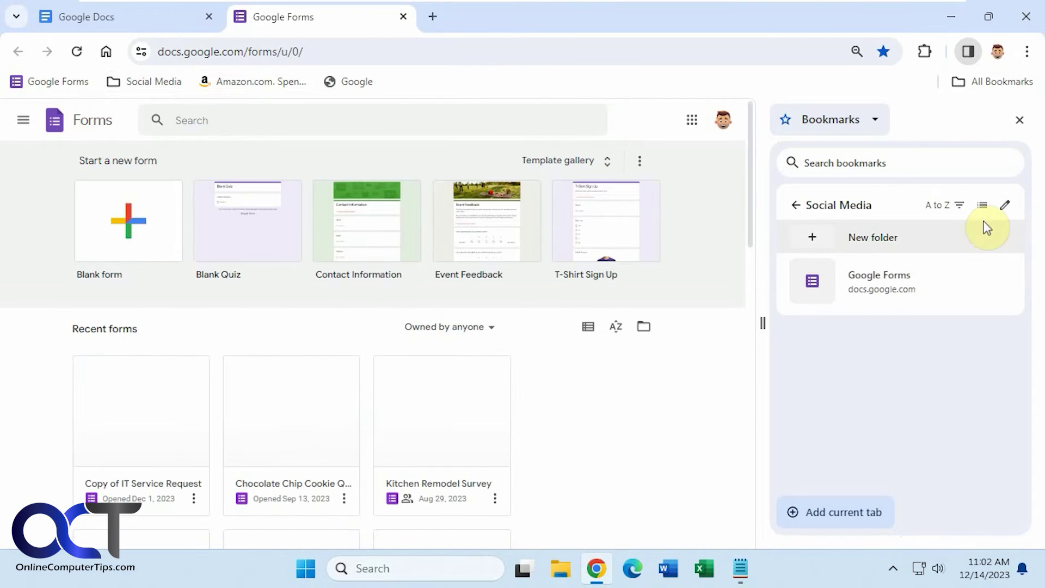
- Move the Google Forms bookmark out of Social Media onto the bookmarks bar
{"action": "left_click", "coordinate": [1006, 206]}
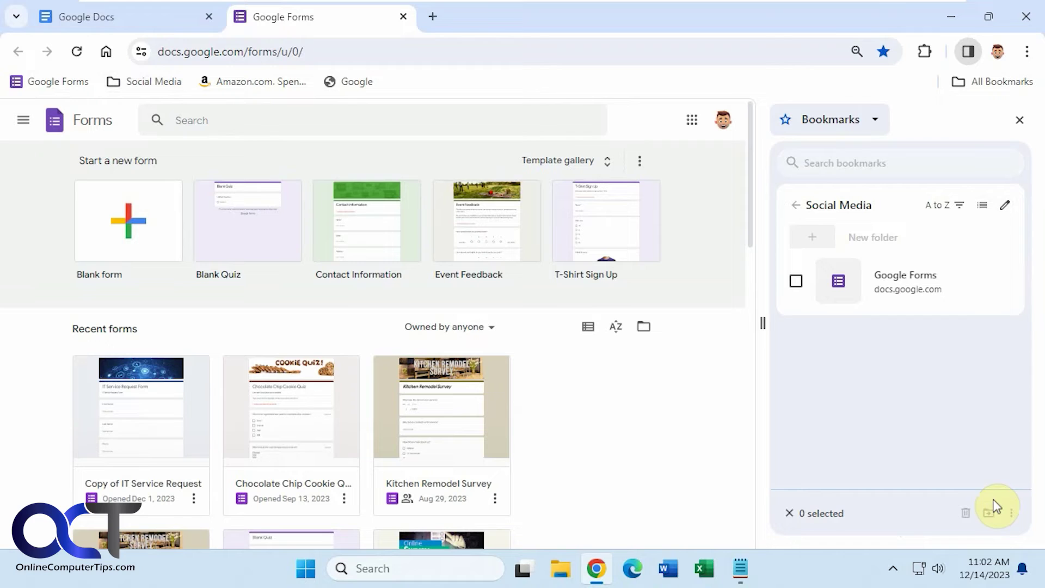
{"action": "left_click", "coordinate": [797, 281]}
{"action": "left_click", "coordinate": [990, 513]}
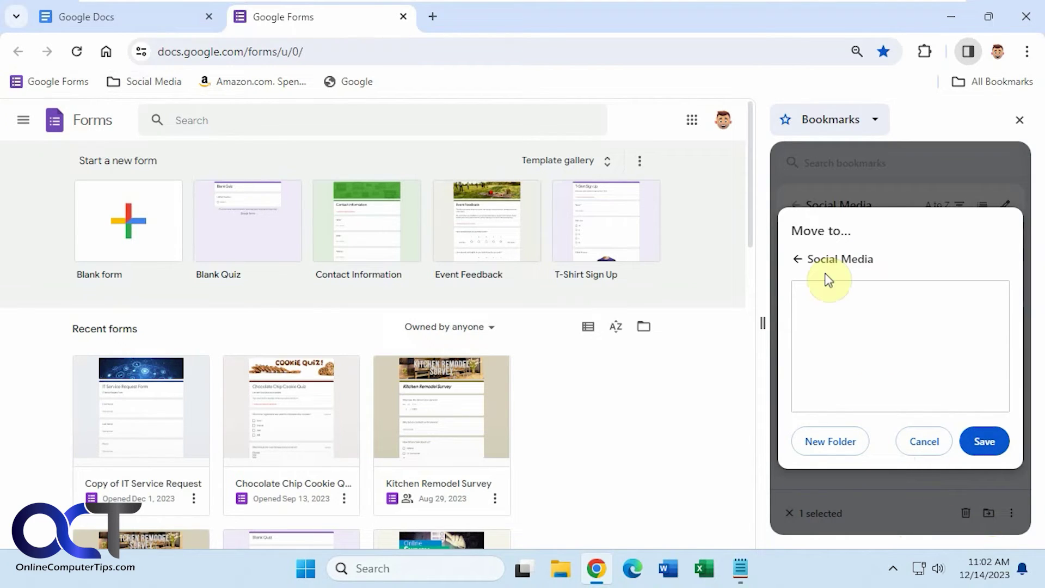
{"action": "left_click", "coordinate": [797, 258]}
{"action": "left_click", "coordinate": [798, 259]}
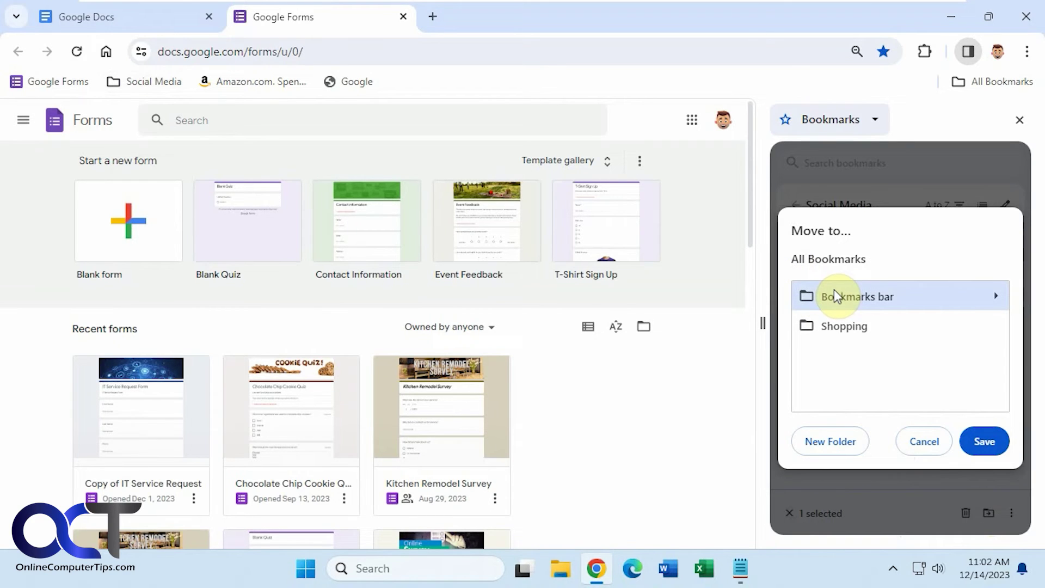
{"action": "left_click", "coordinate": [983, 441]}
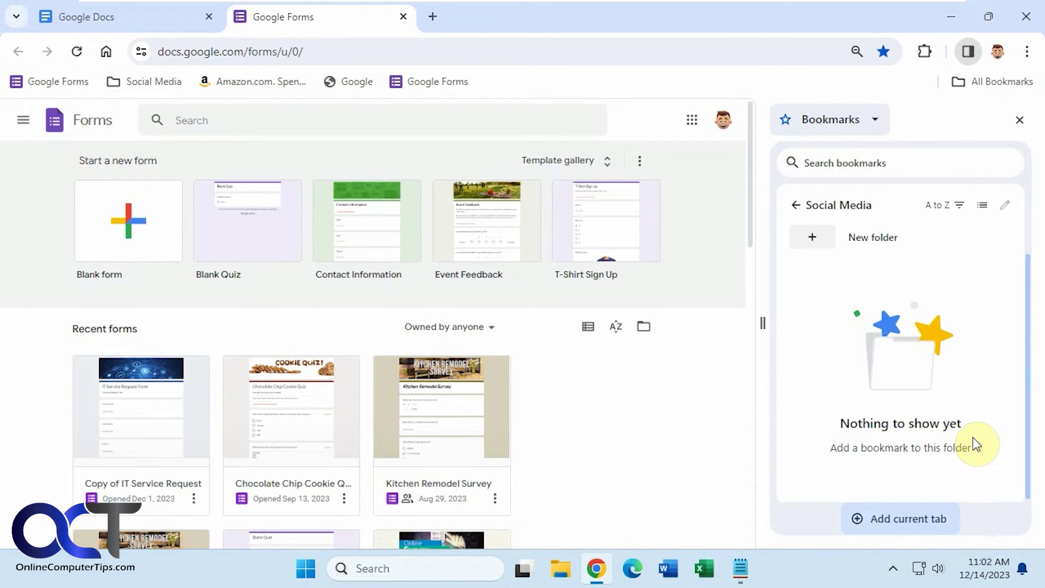
{"action": "left_click", "coordinate": [797, 205]}
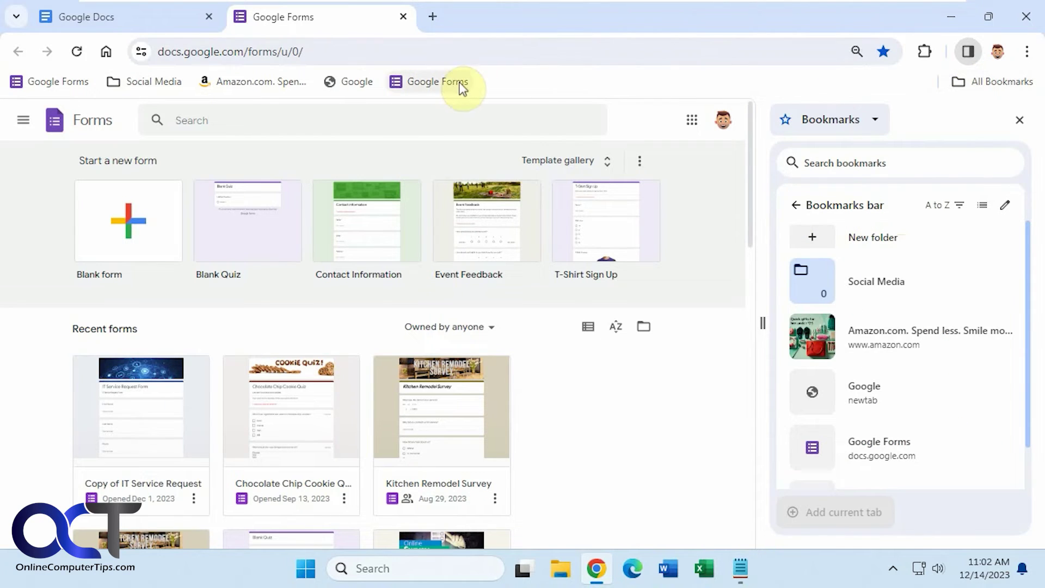
- Delete the duplicate Google Forms bookmark and drag Google into second place on the bar
{"action": "right_click", "coordinate": [437, 82]}
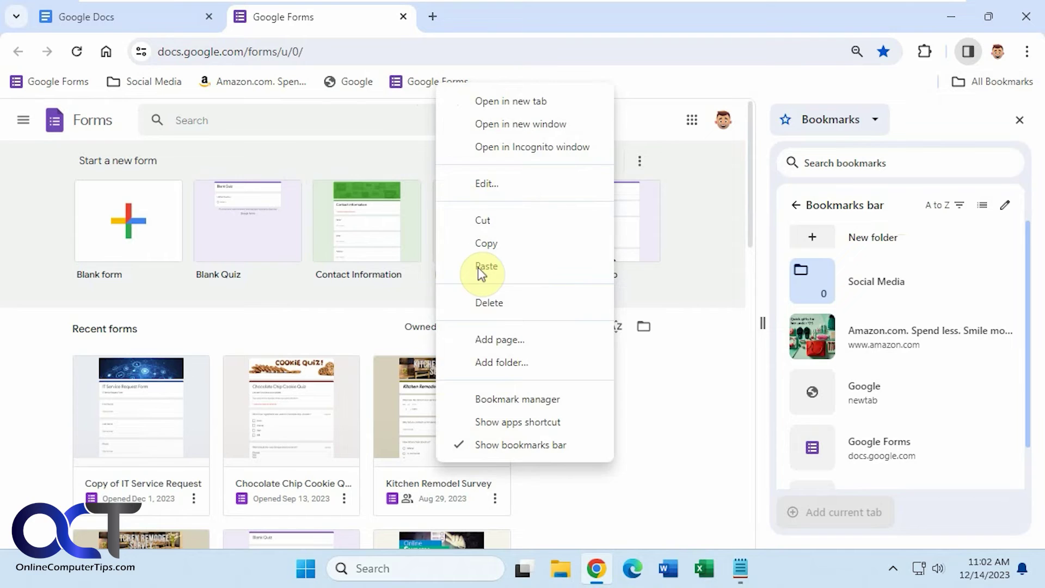
{"action": "left_click", "coordinate": [489, 302]}
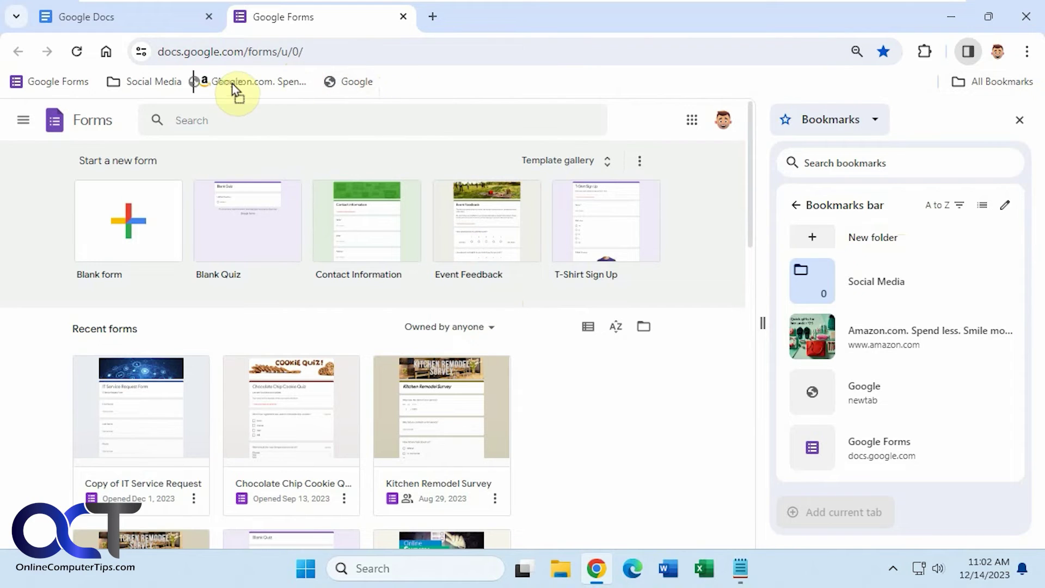
{"action": "mouse_move", "coordinate": [360, 88]}
{"action": "left_mouse_down"}
{"action": "mouse_move", "coordinate": [213, 84]}
{"action": "mouse_move", "coordinate": [261, 86]}
{"action": "left_mouse_up"}
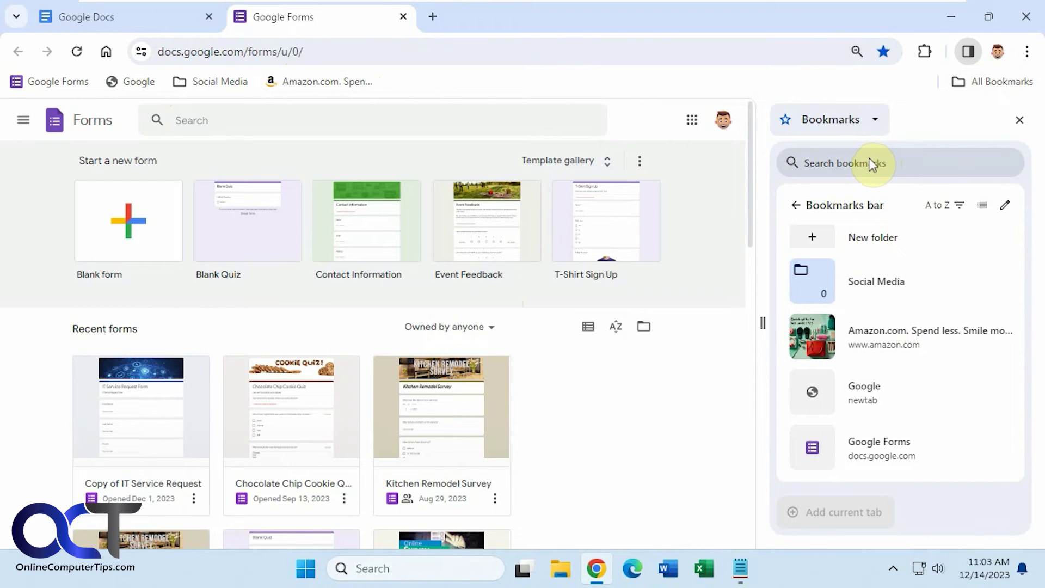
{"action": "left_click", "coordinate": [796, 205]}
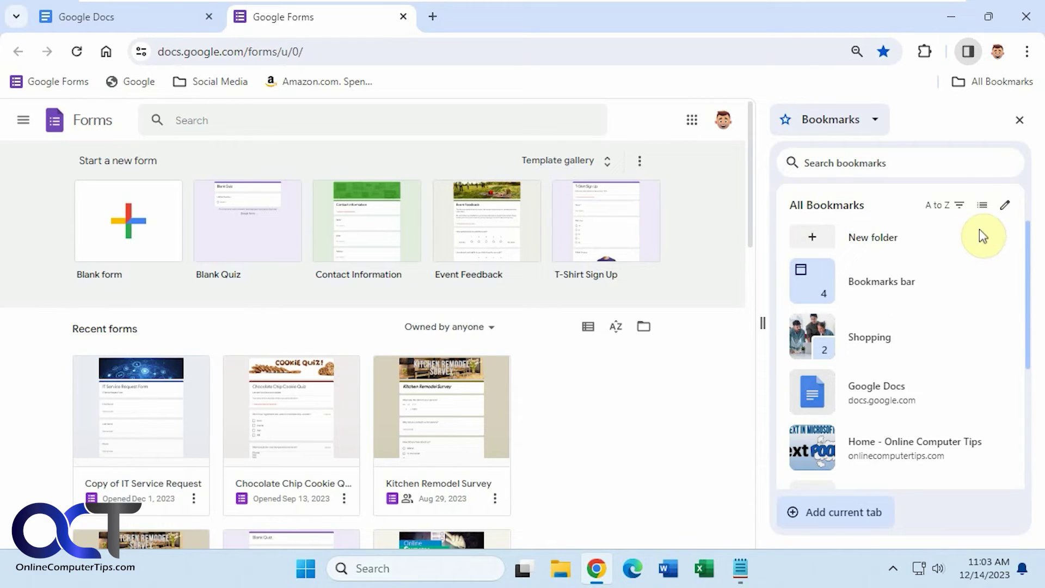
- Switch the bookmarks panel to compact view, open Shopping (CDW, Newegg), and go to the home page
{"action": "left_click", "coordinate": [982, 204]}
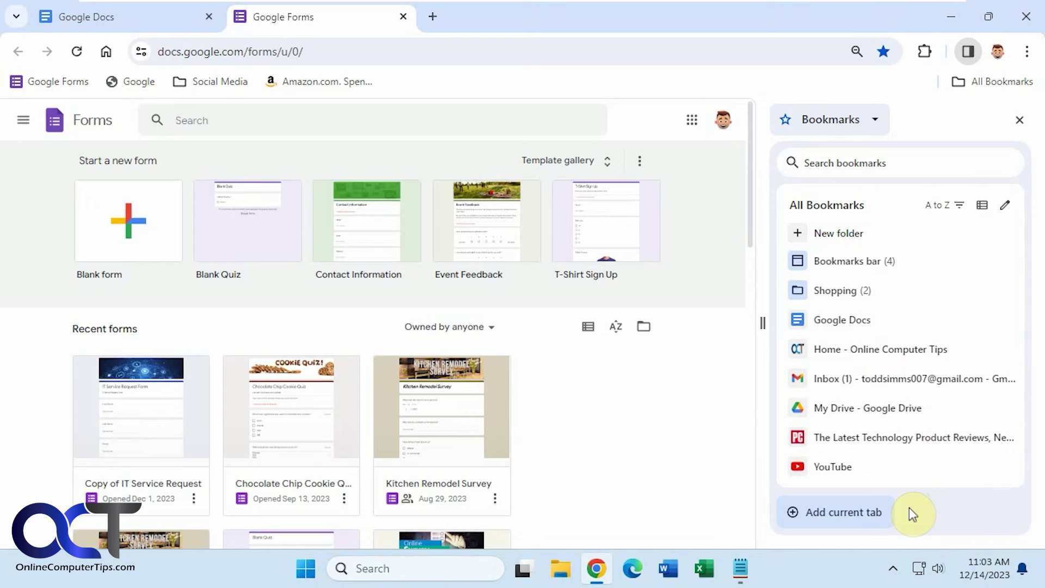
{"action": "double_click", "coordinate": [862, 293]}
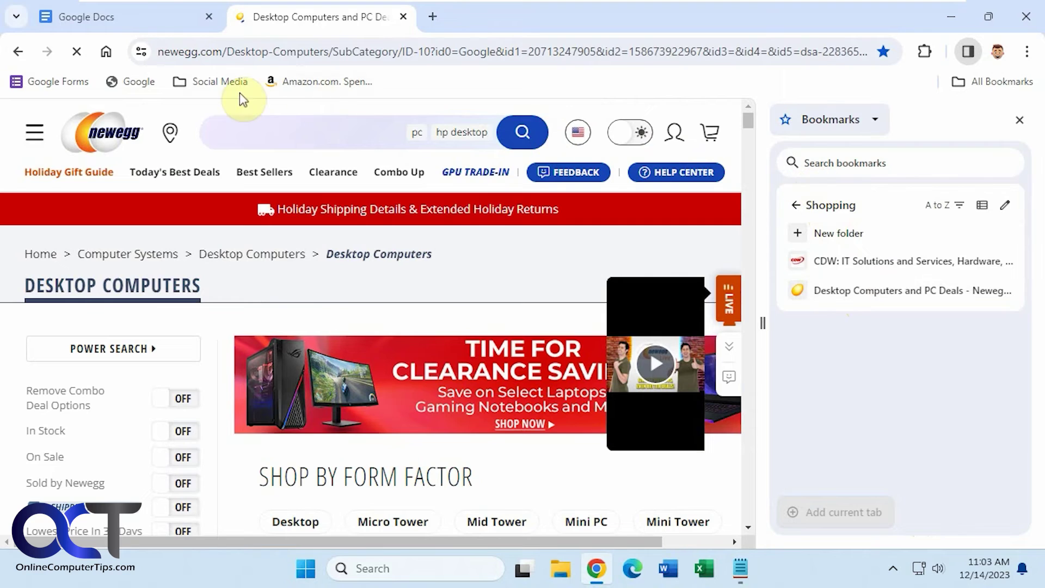
{"action": "left_click", "coordinate": [106, 51]}
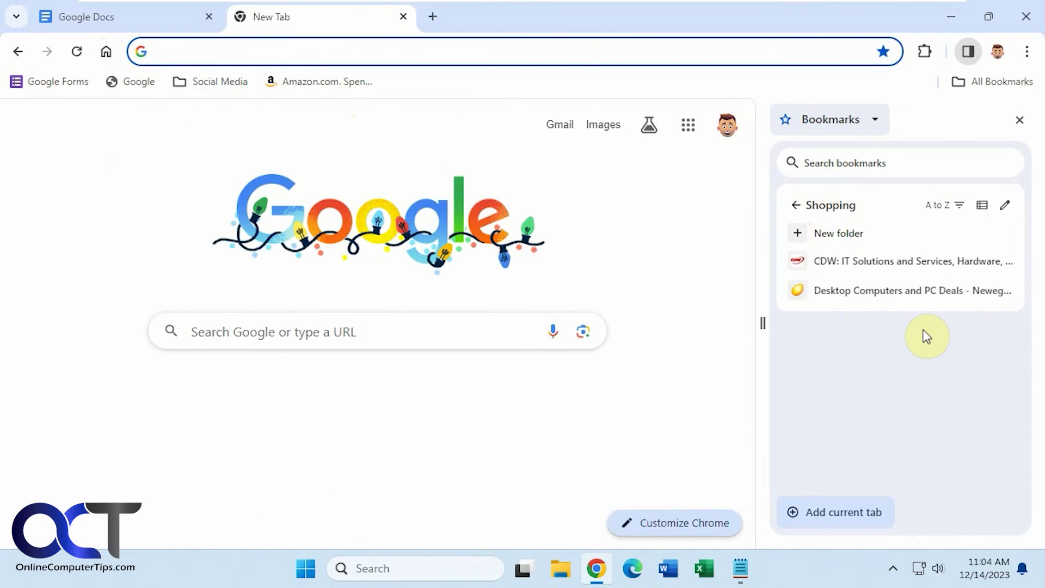
- Open the Bookmark Manager from the Chrome menu and browse the Social Media and Shopping folders
{"action": "left_click", "coordinate": [1026, 52]}
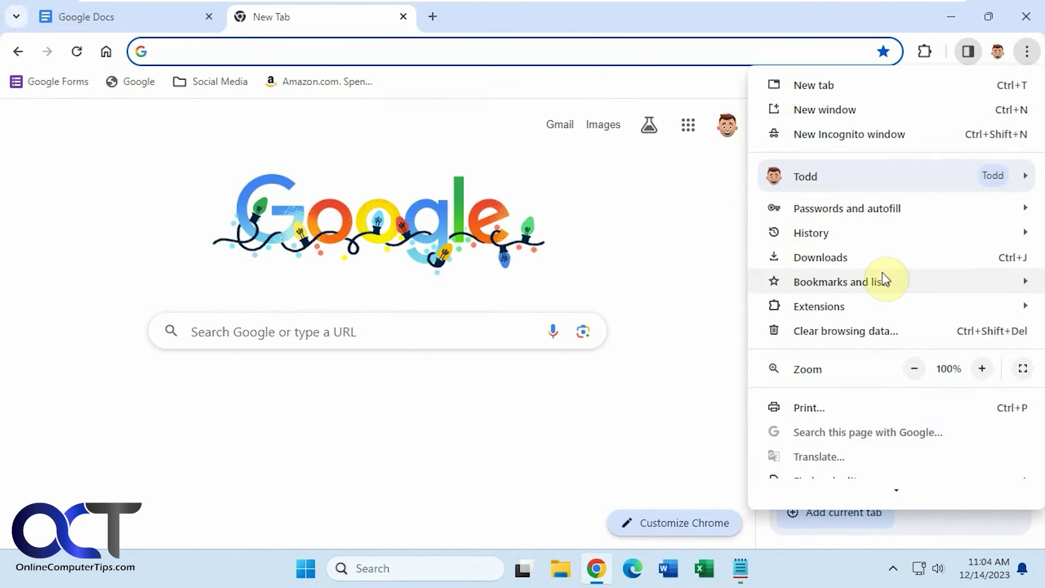
{"action": "mouse_move", "coordinate": [842, 281]}
{"action": "left_click", "coordinate": [608, 293]}
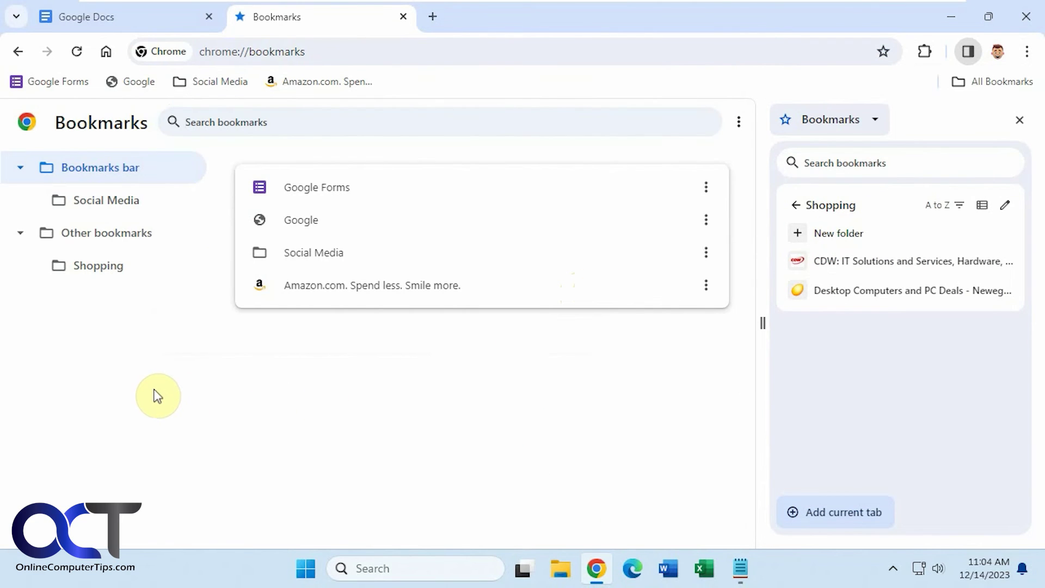
{"action": "left_click", "coordinate": [103, 200]}
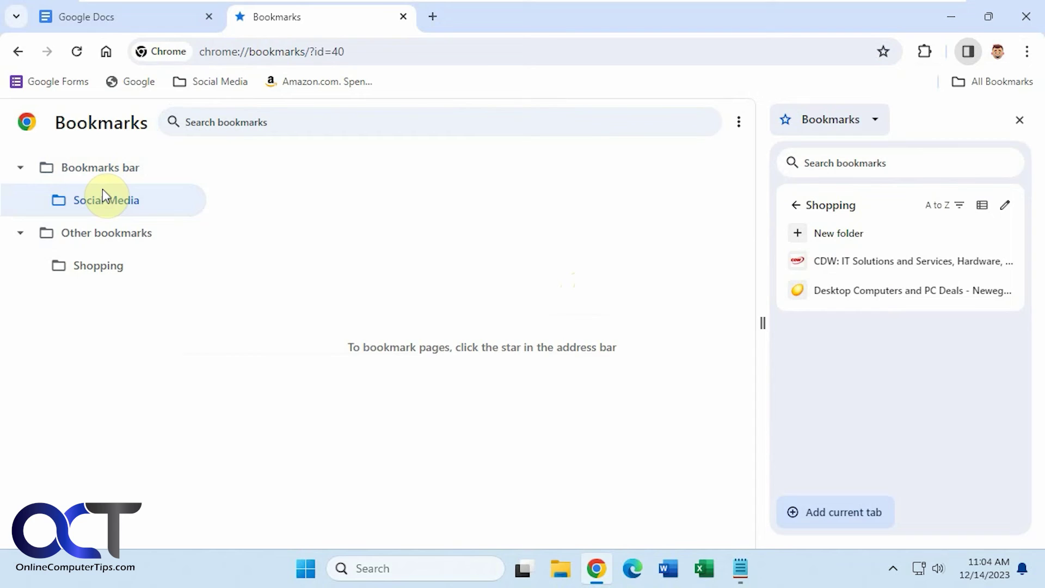
{"action": "left_click", "coordinate": [102, 233]}
- Drag CDW from Shopping into Social Media, then into Other bookmarks, and view Other bookmarks
{"action": "left_click", "coordinate": [98, 266]}
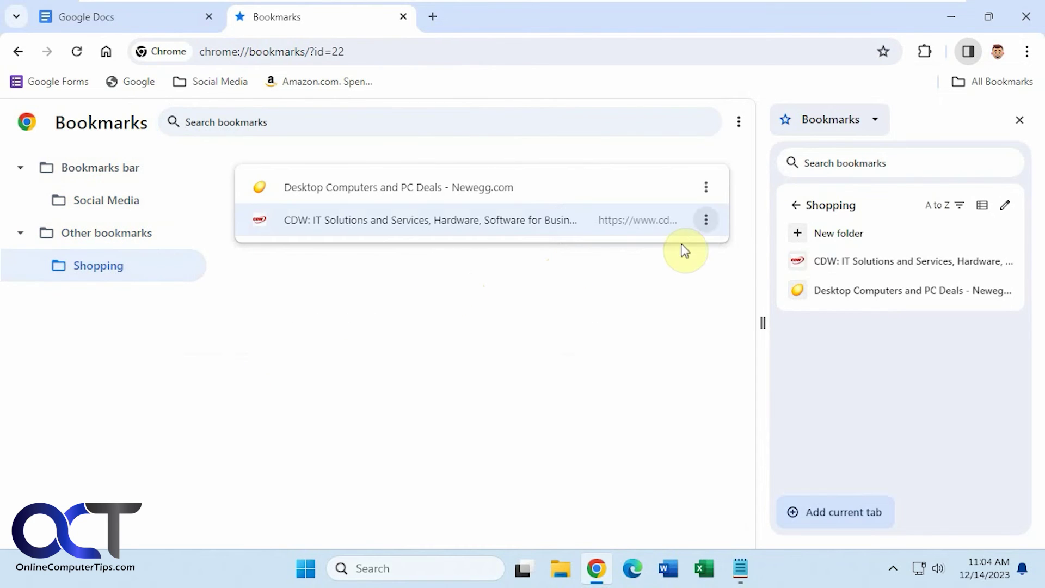
{"action": "left_click", "coordinate": [706, 220]}
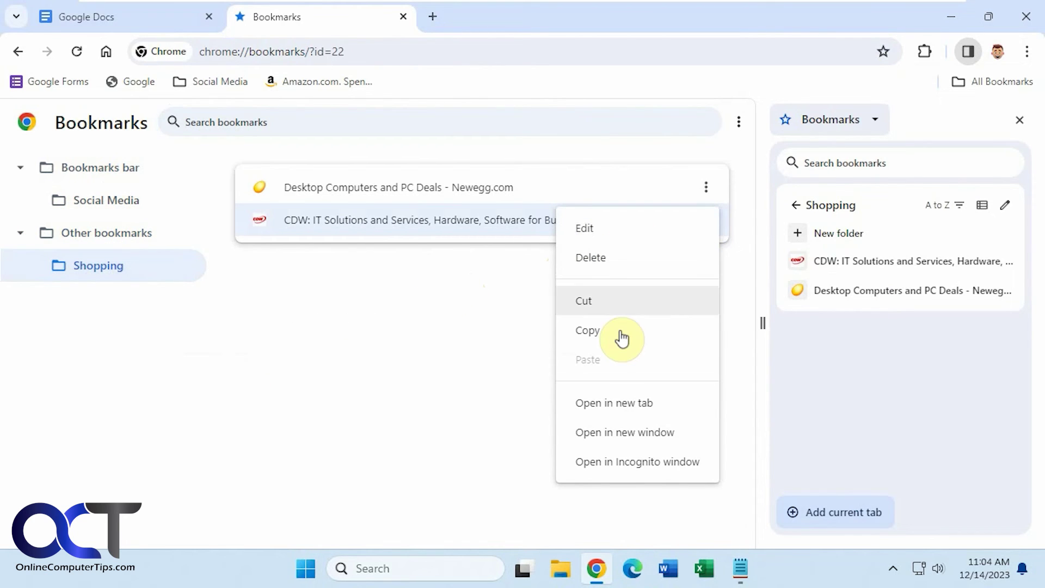
{"action": "left_click", "coordinate": [493, 431]}
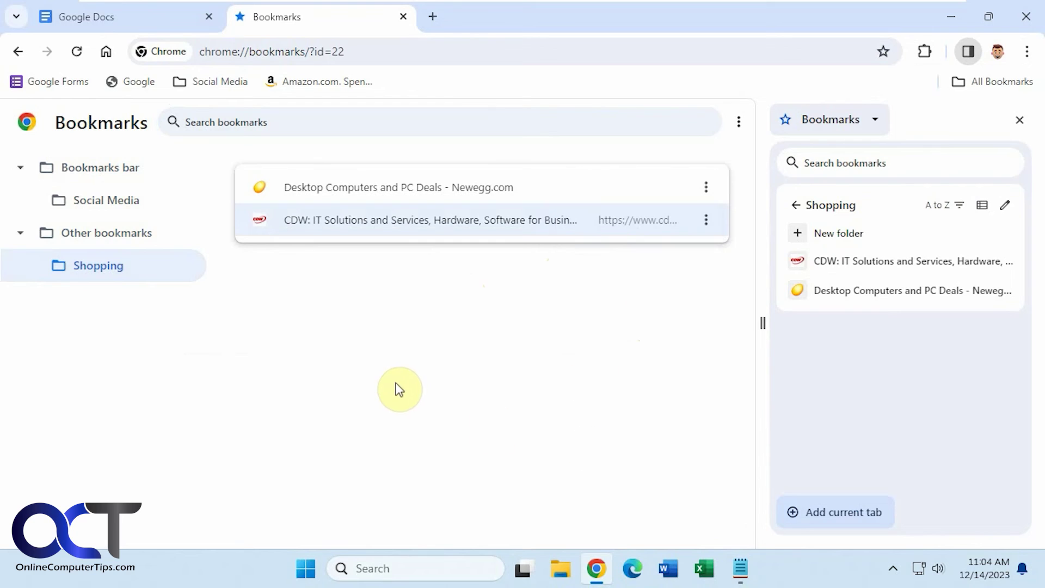
{"action": "left_click_drag", "start_coordinate": [373, 224], "coordinate": [129, 206]}
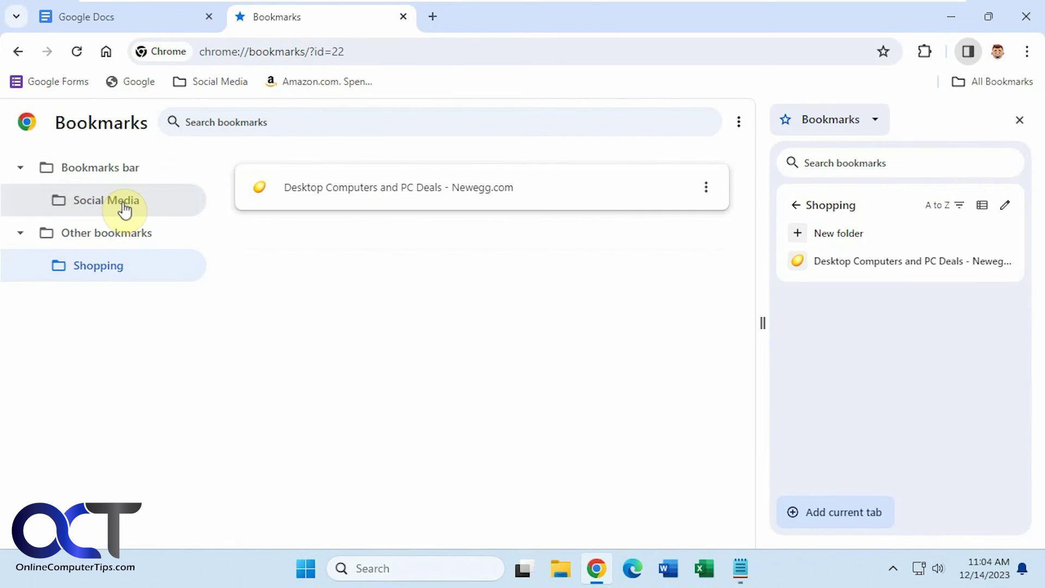
{"action": "left_click", "coordinate": [129, 202]}
{"action": "left_click_drag", "start_coordinate": [317, 196], "coordinate": [128, 237]}
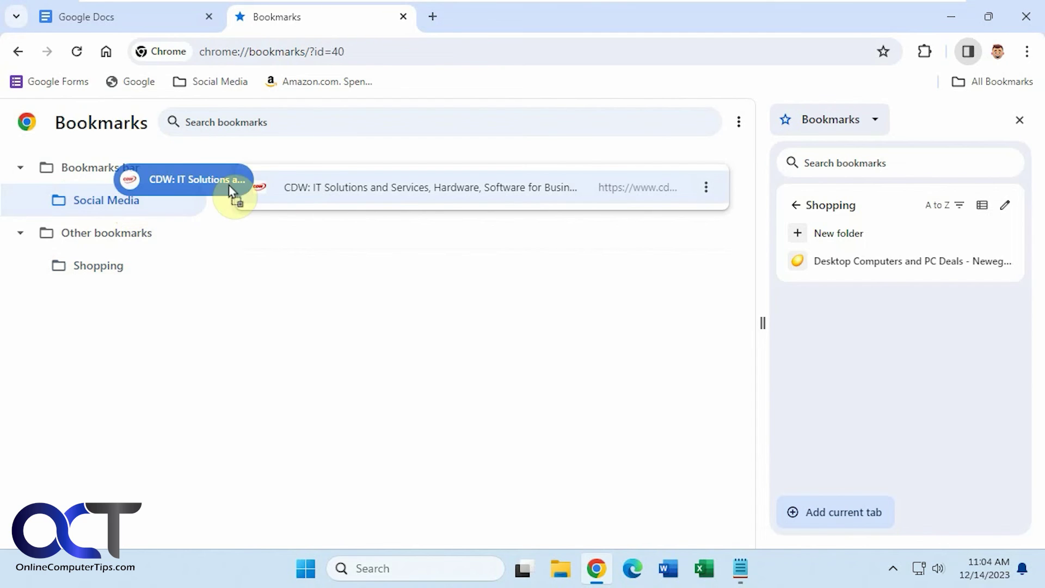
{"action": "left_click", "coordinate": [140, 235]}
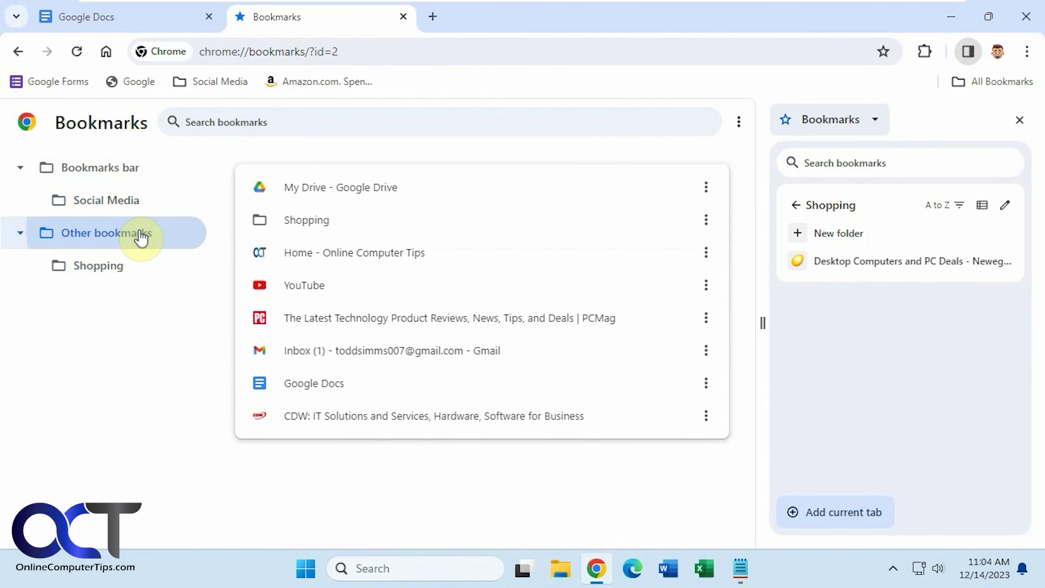
{"action": "left_click", "coordinate": [739, 121]}
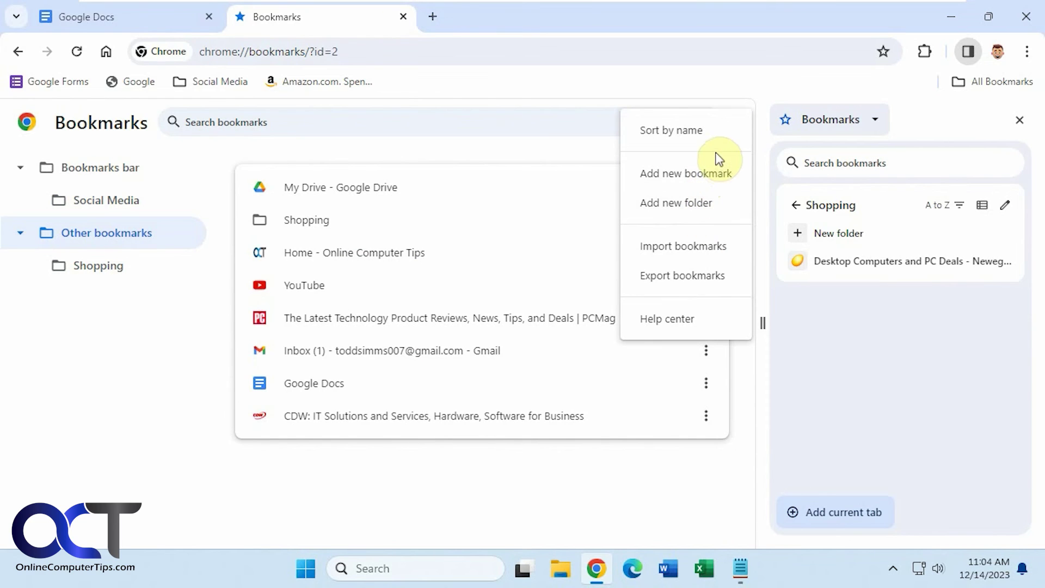
{"action": "left_click", "coordinate": [274, 327]}
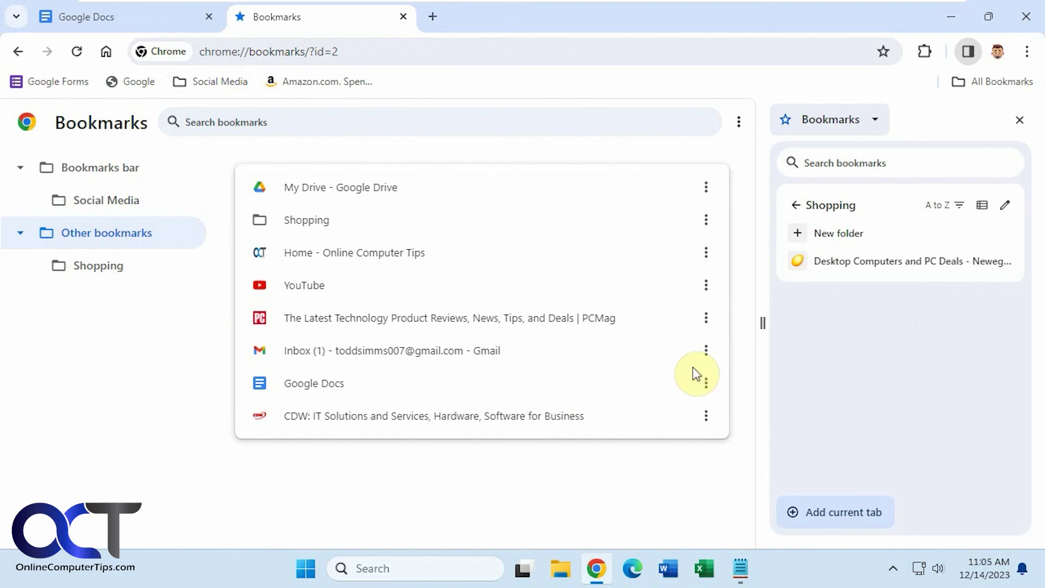
- Close the bookmarks panel, show a New Tab page via Home, and reopen the bookmarks panel
{"action": "left_click", "coordinate": [992, 83]}
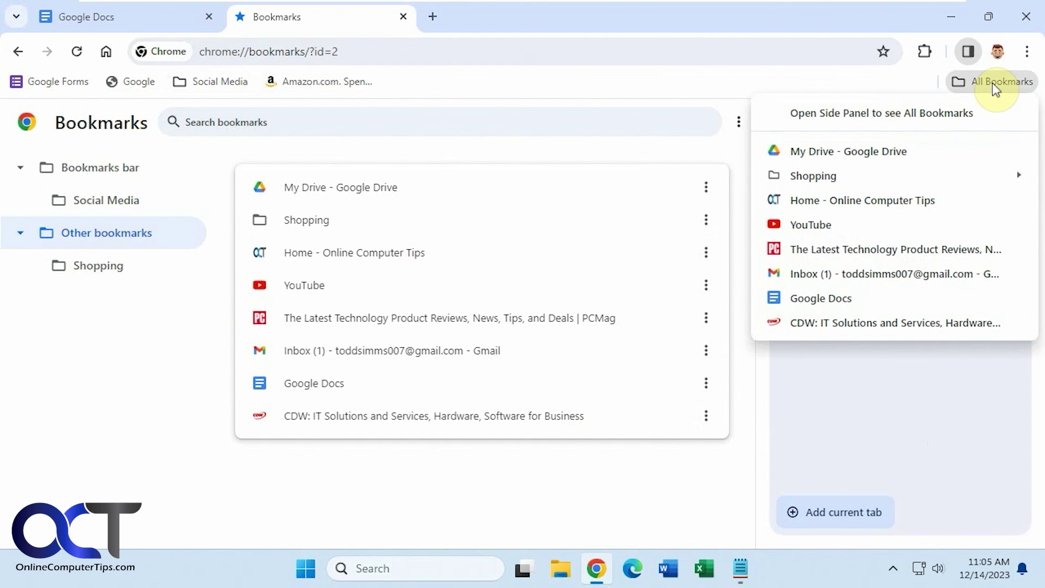
{"action": "left_click", "coordinate": [993, 82]}
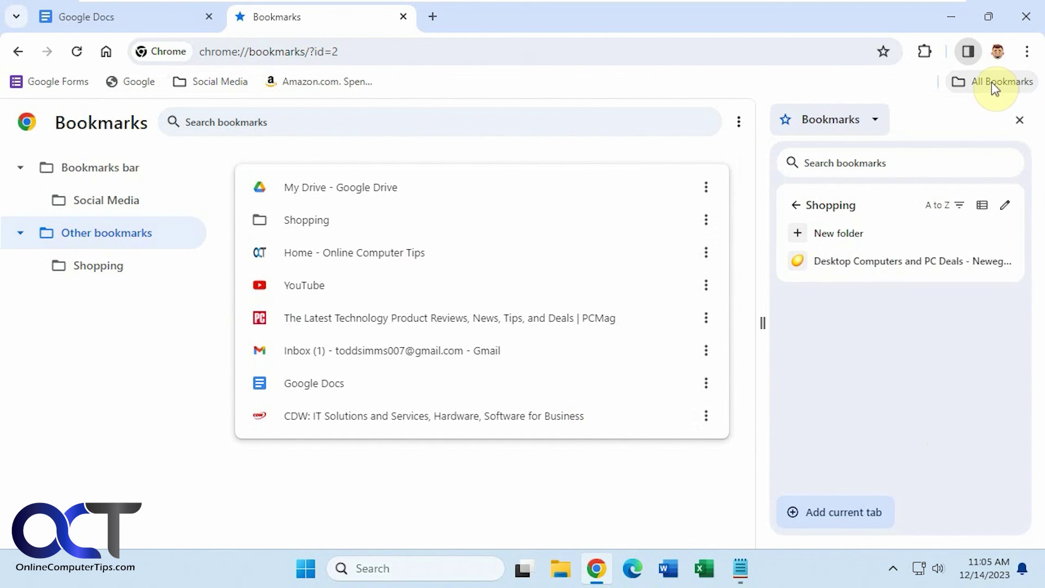
{"action": "left_click", "coordinate": [1020, 120]}
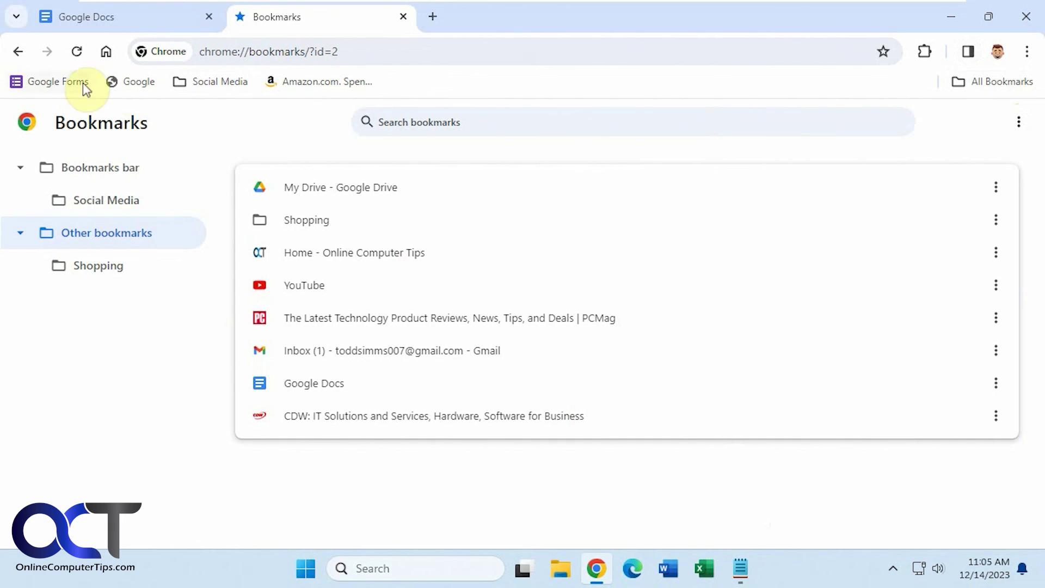
{"action": "left_click", "coordinate": [105, 52]}
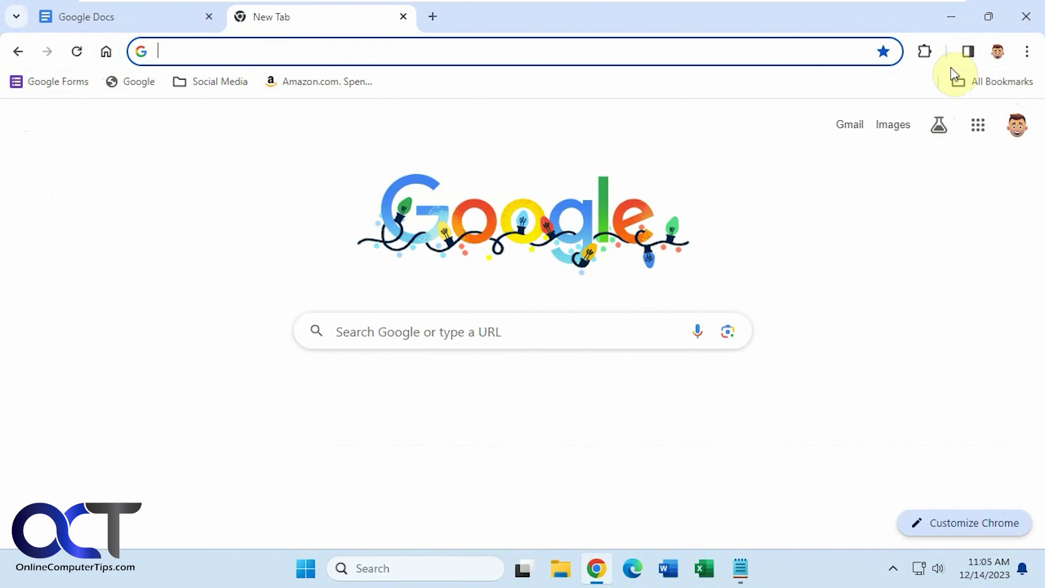
{"action": "left_click", "coordinate": [969, 52]}
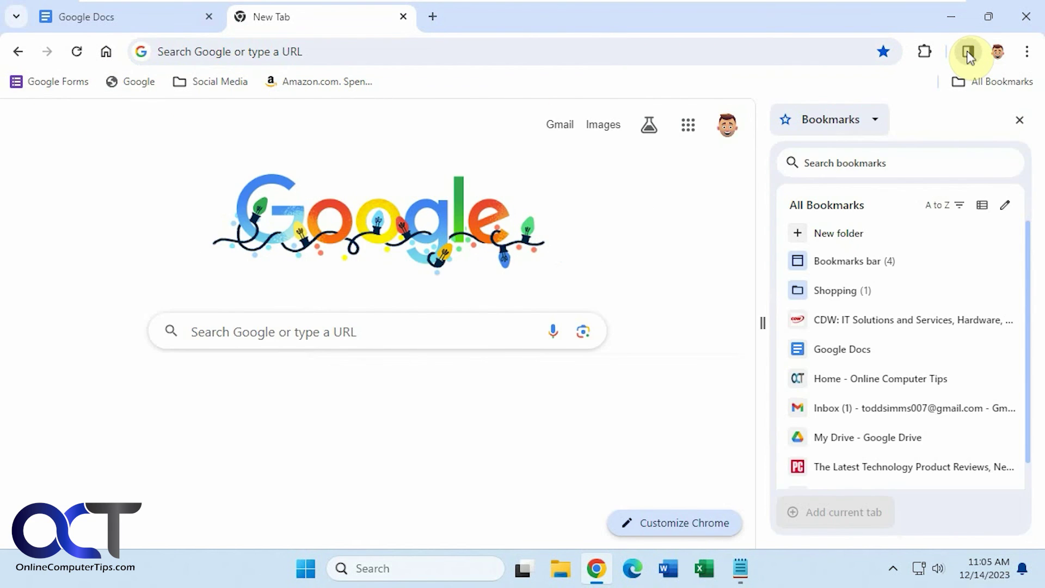